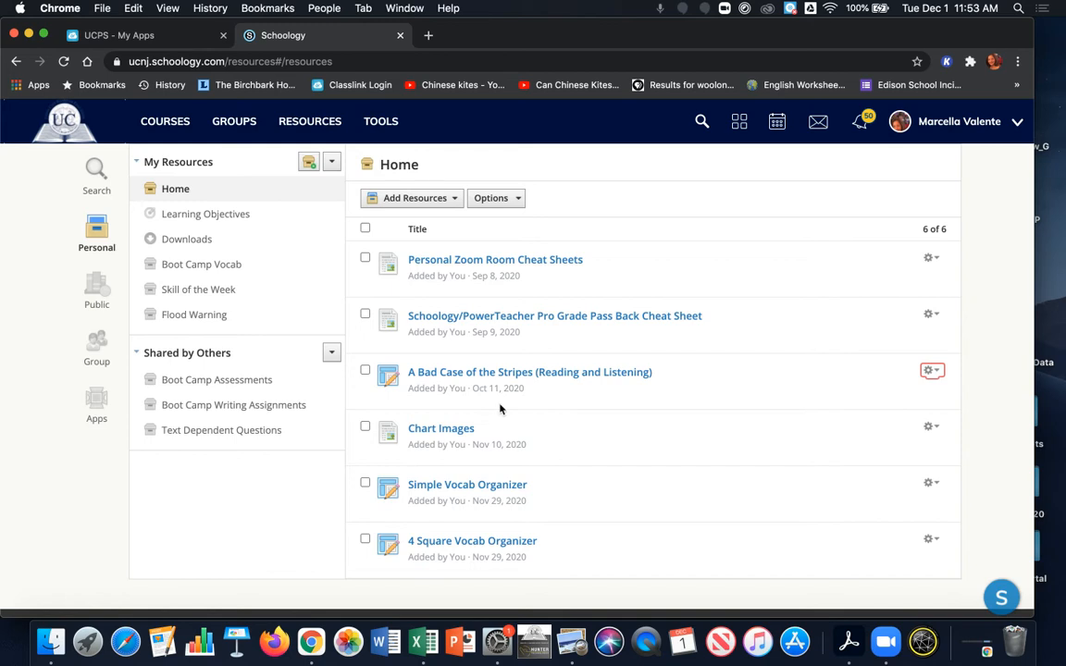
left_click(447, 205)
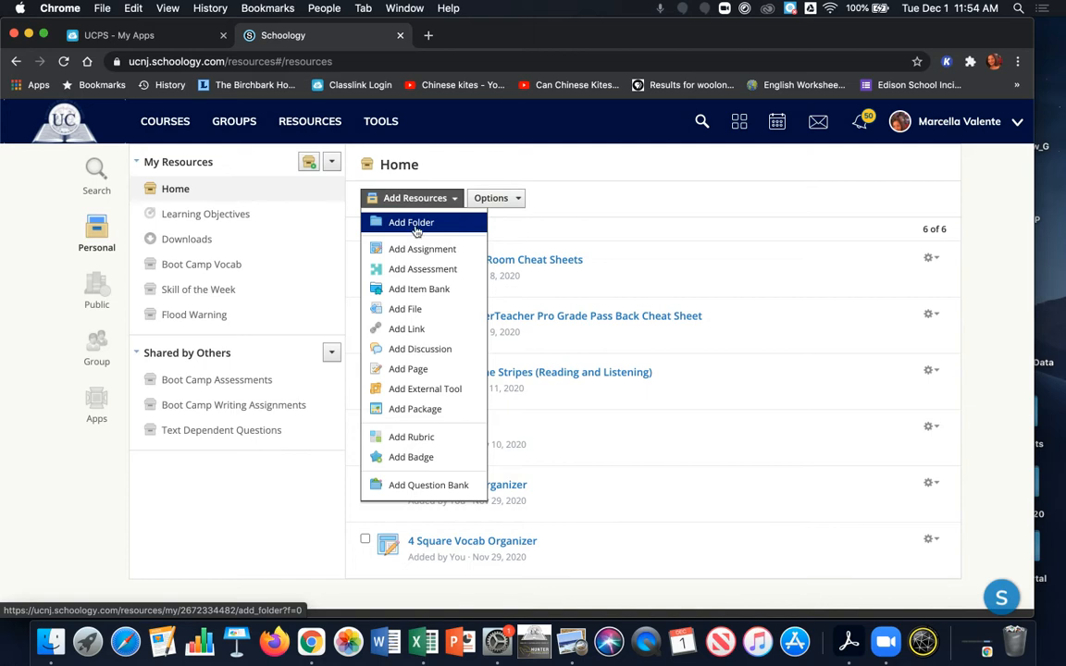
left_click(670, 250)
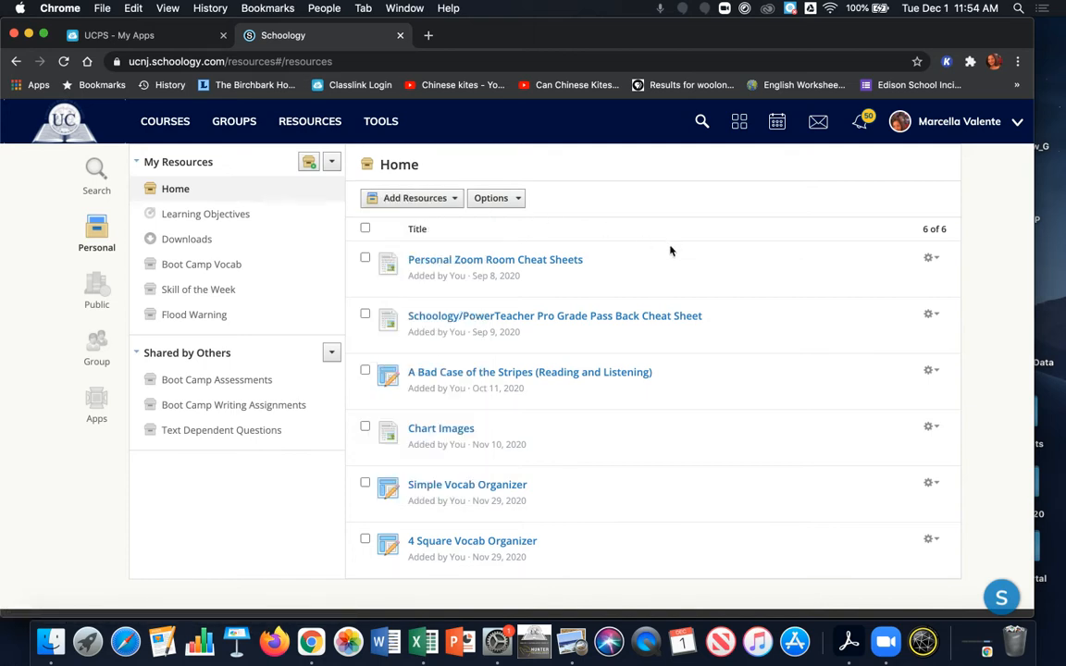
- Review the contents of the "A Bad Case of the Stripes (Reading and Listening)" assignment, including its recording instructions, and close the preview
scroll(535, 289, "down", 2)
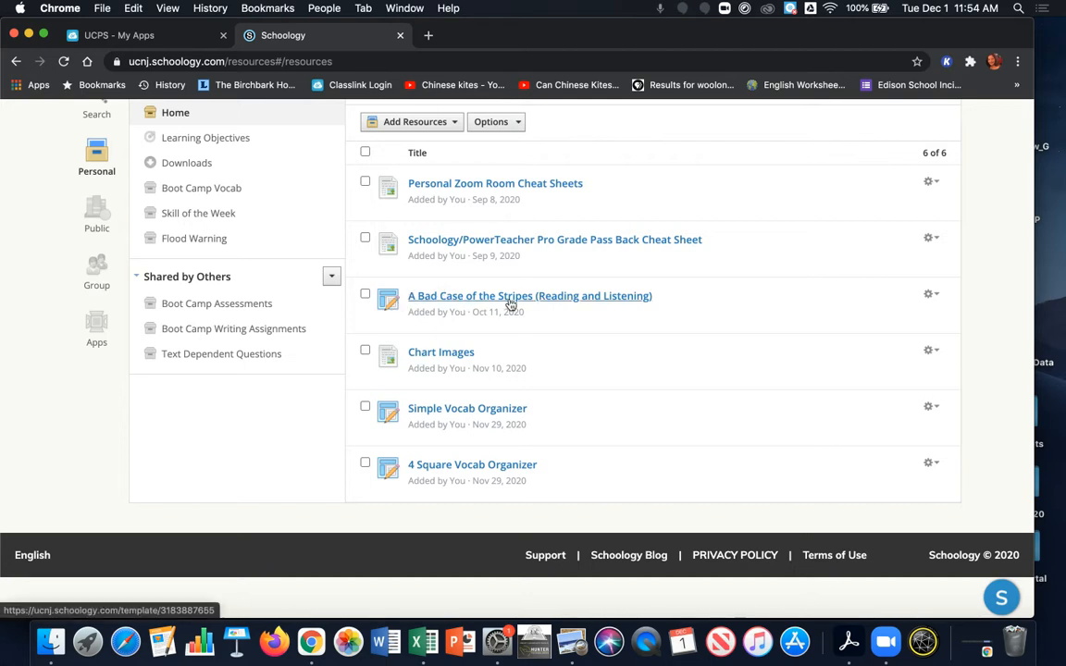
left_click(559, 302)
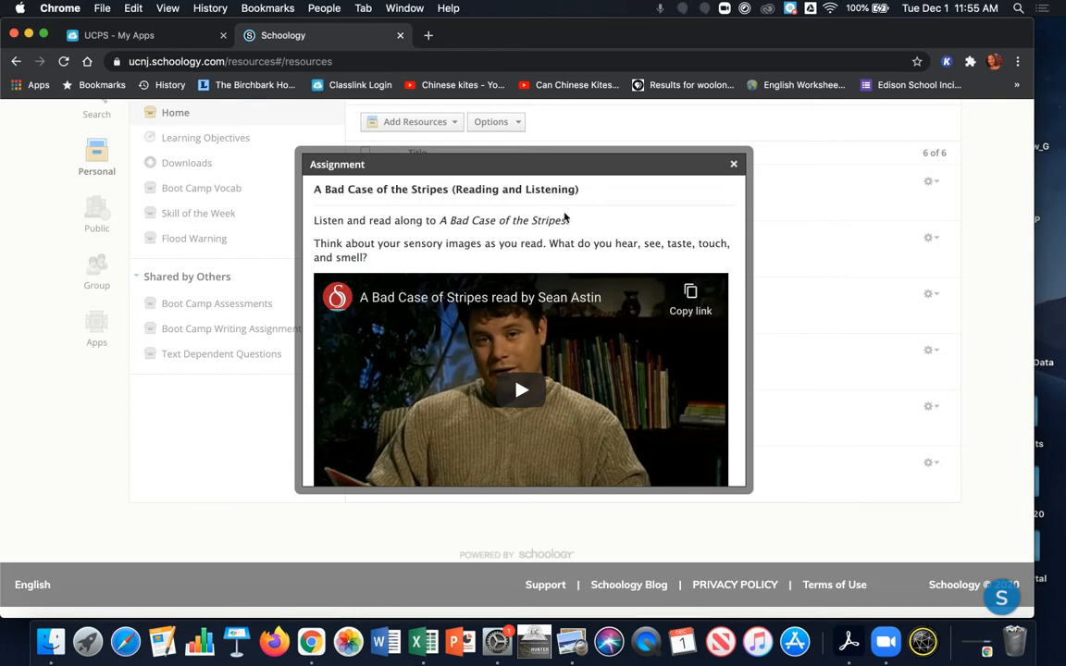
scroll(566, 217, "down", 4)
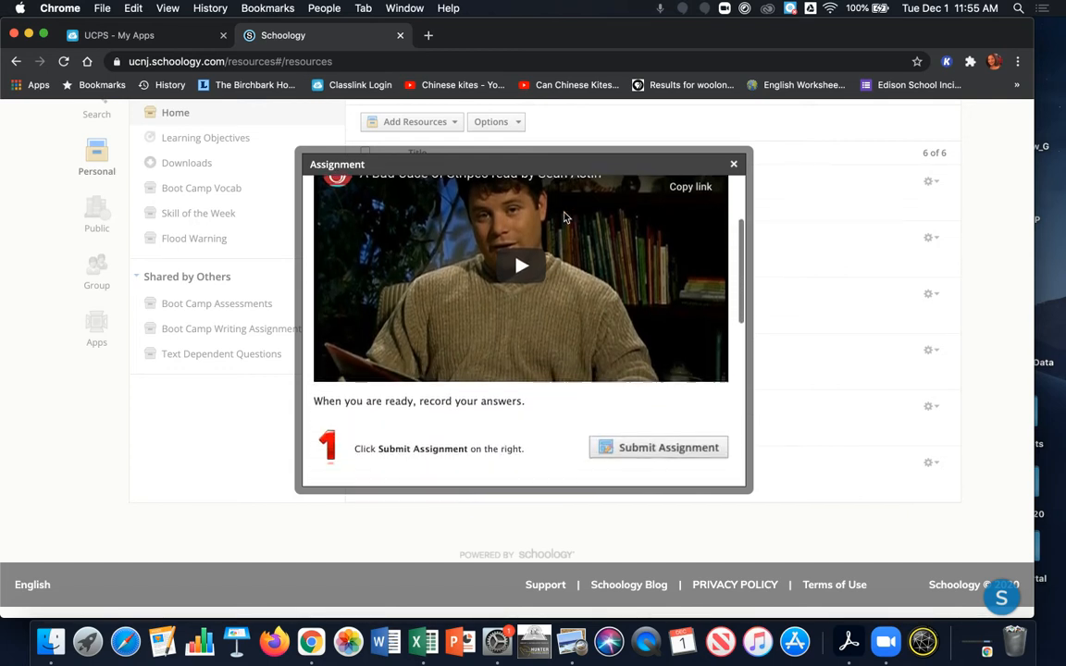
scroll(567, 217, "down", 3)
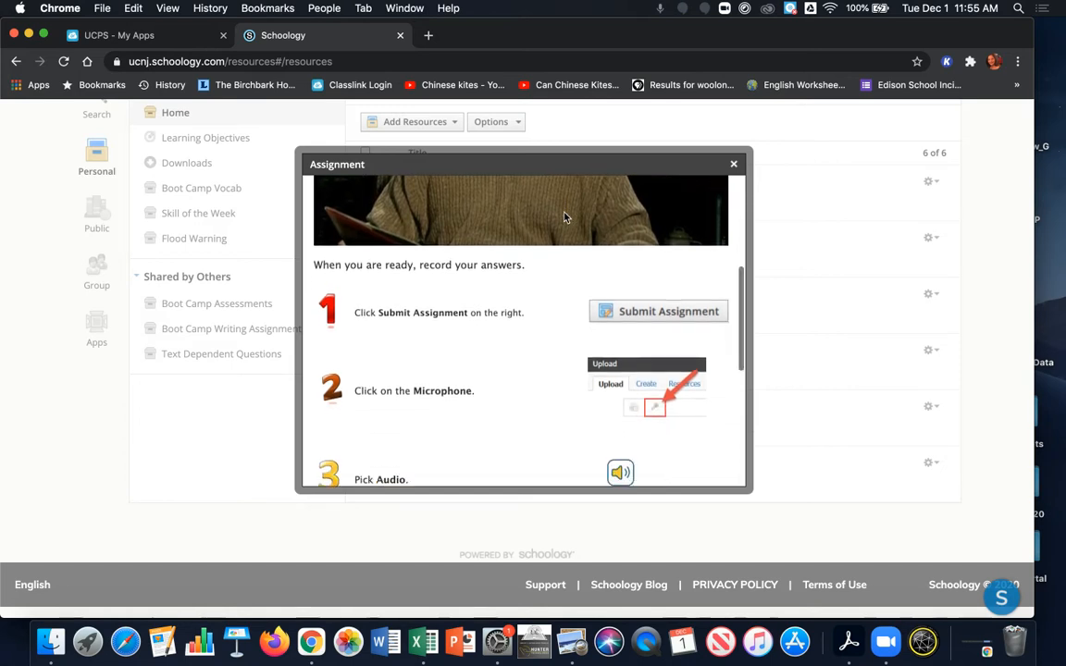
scroll(566, 216, "down", 2)
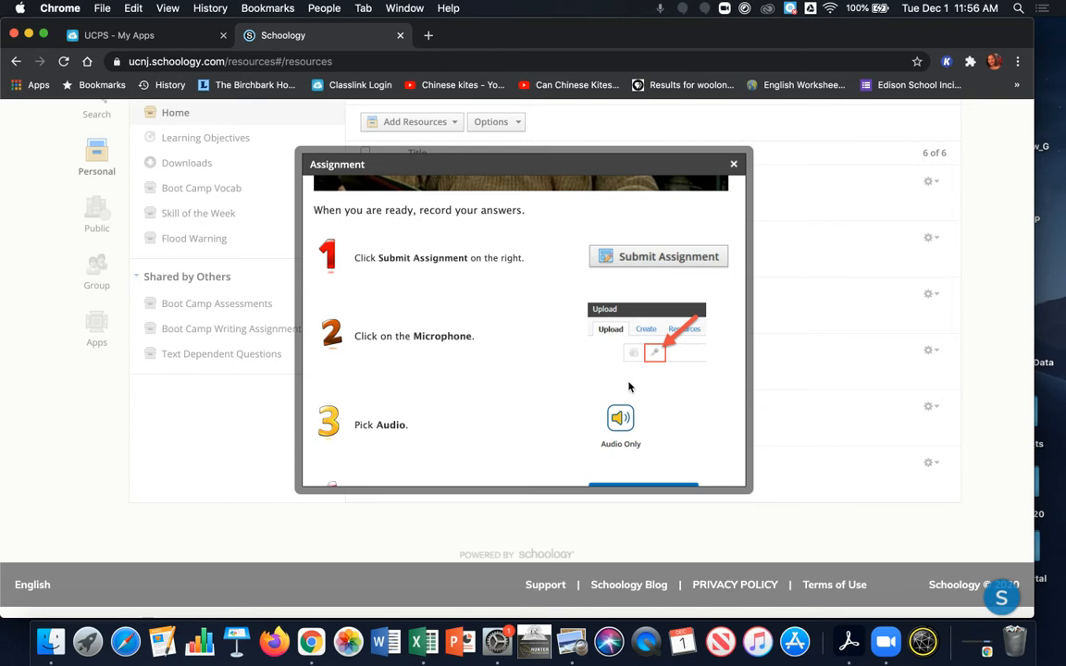
left_click(734, 165)
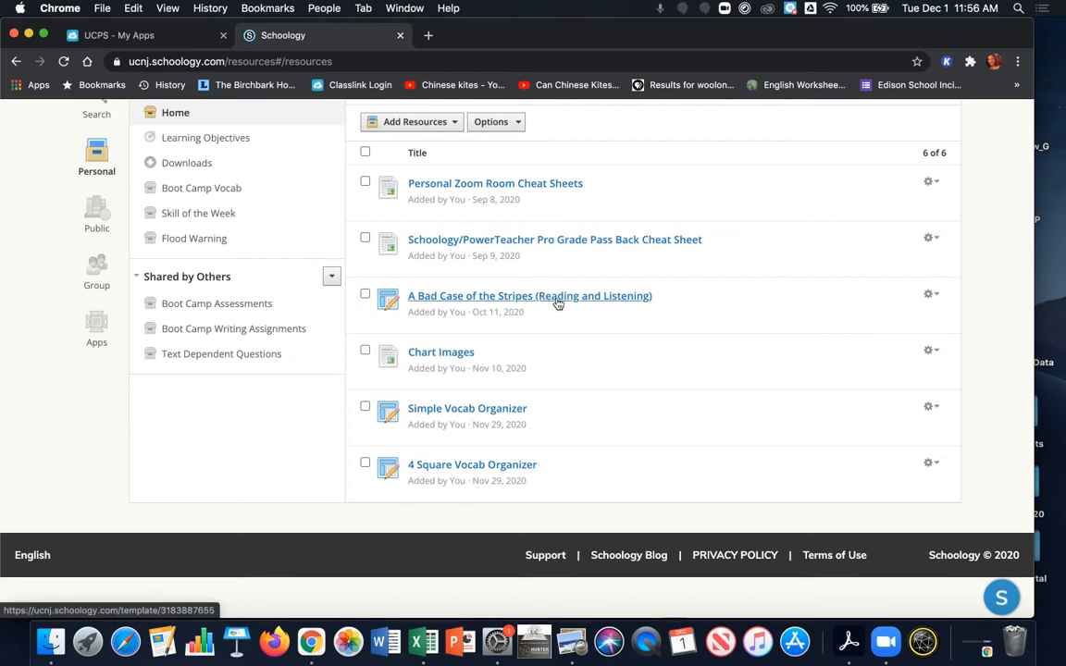
- Copy the "A Bad Case of the Stripes (Reading and Listening)" assignment into the Home collection with no folder
left_click(933, 296)
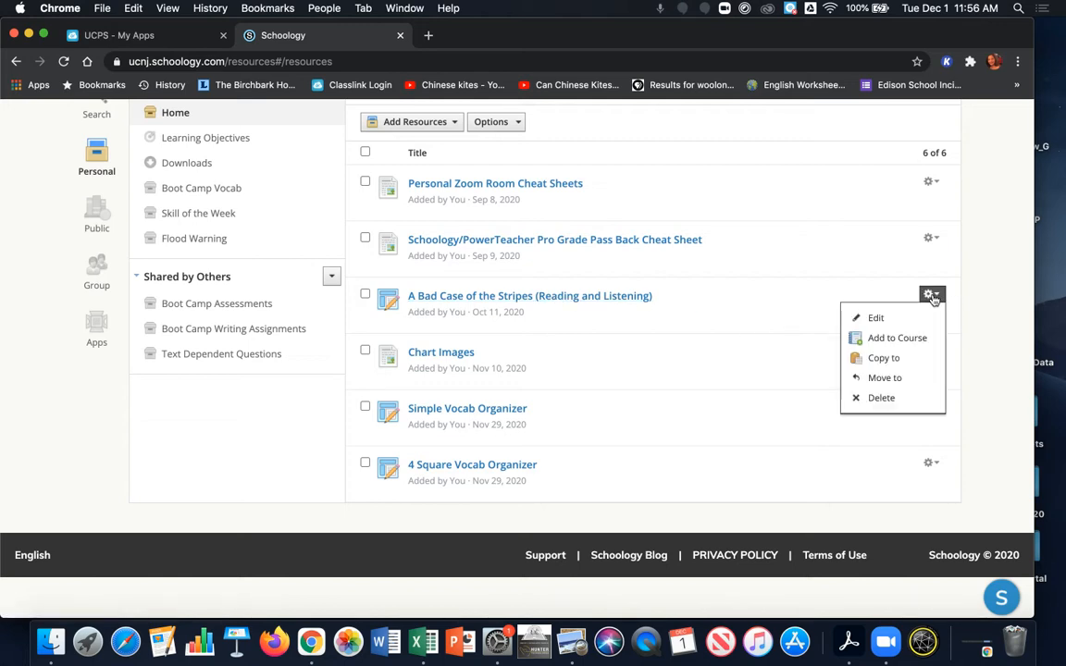
left_click(922, 359)
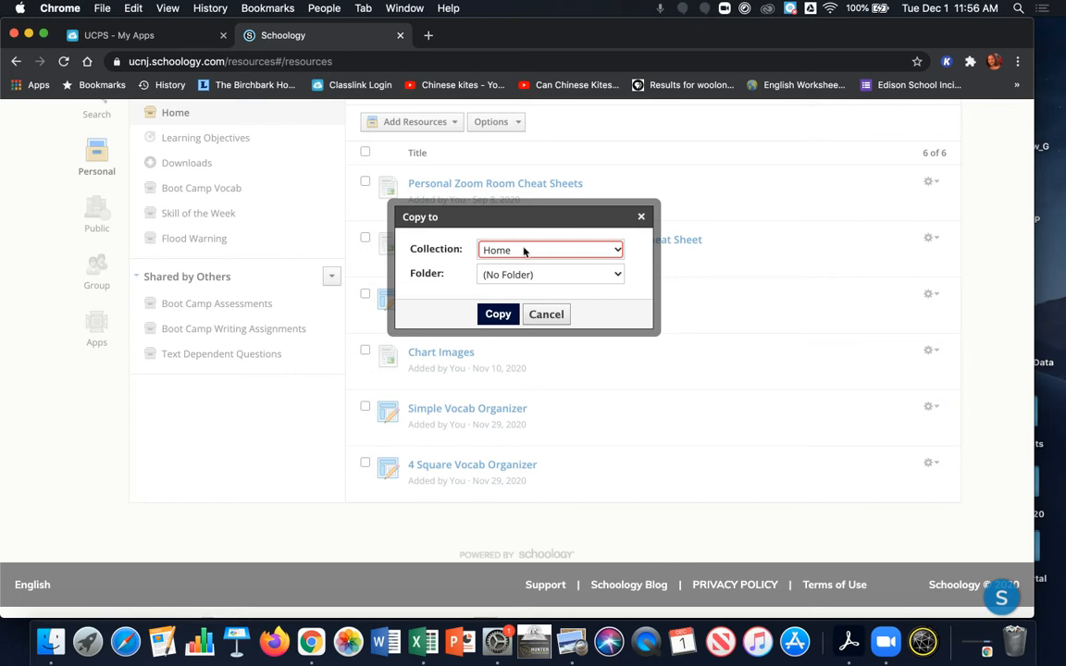
left_click(488, 320)
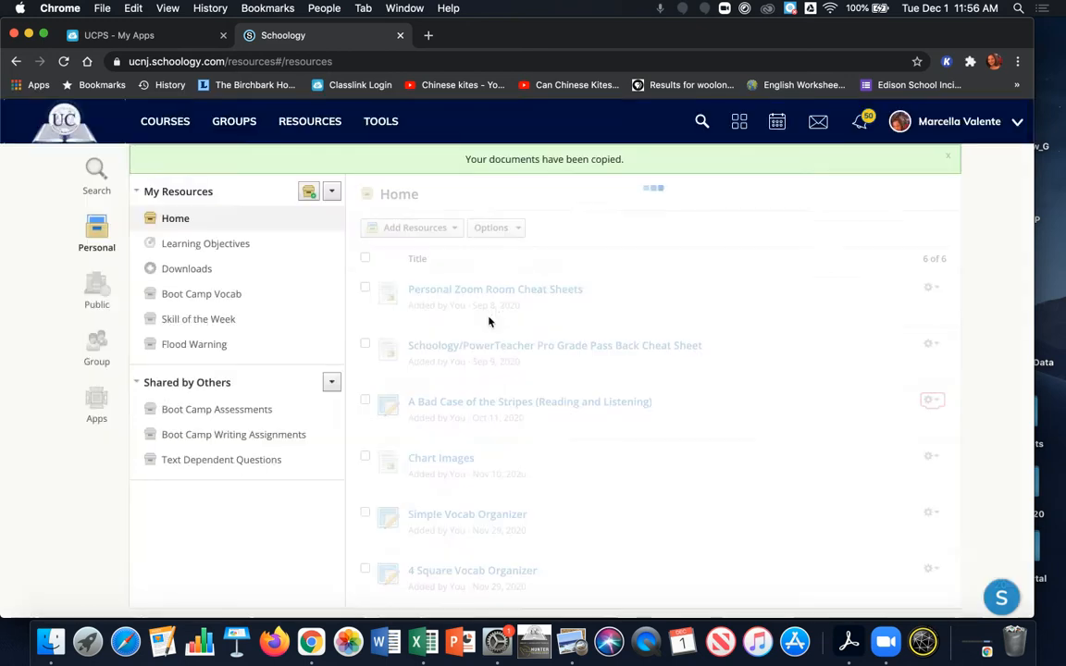
- Edit the new copy of the assignment at the end of the list and rename it "Template for Sensory Assignment (Reading and Listening)"
scroll(524, 405, "down", 4)
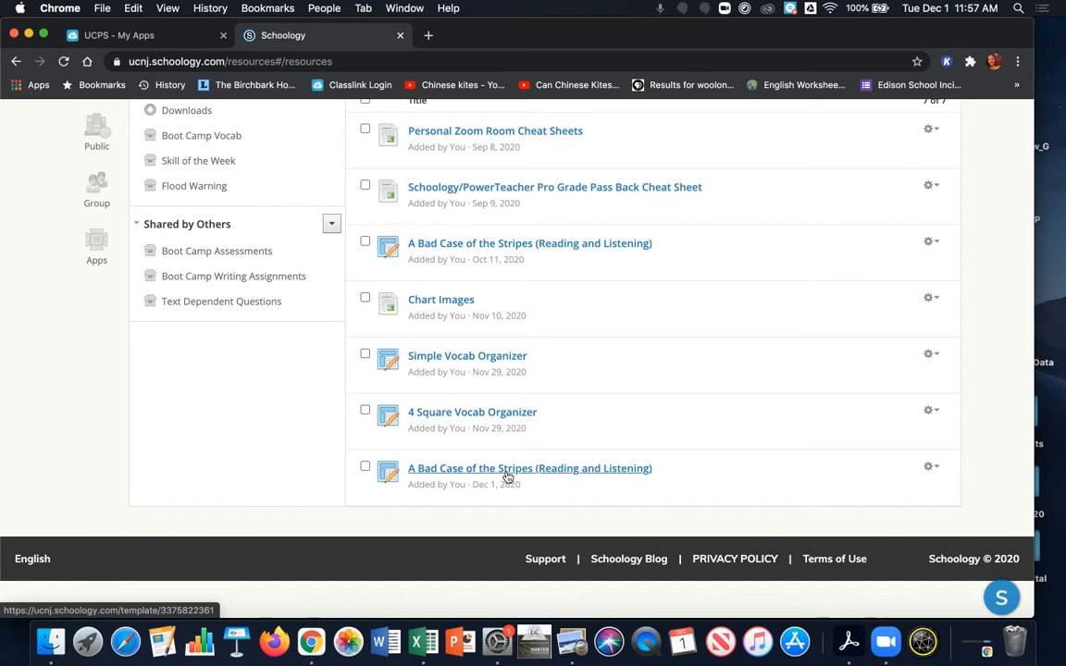
left_click(930, 469)
left_click(911, 491)
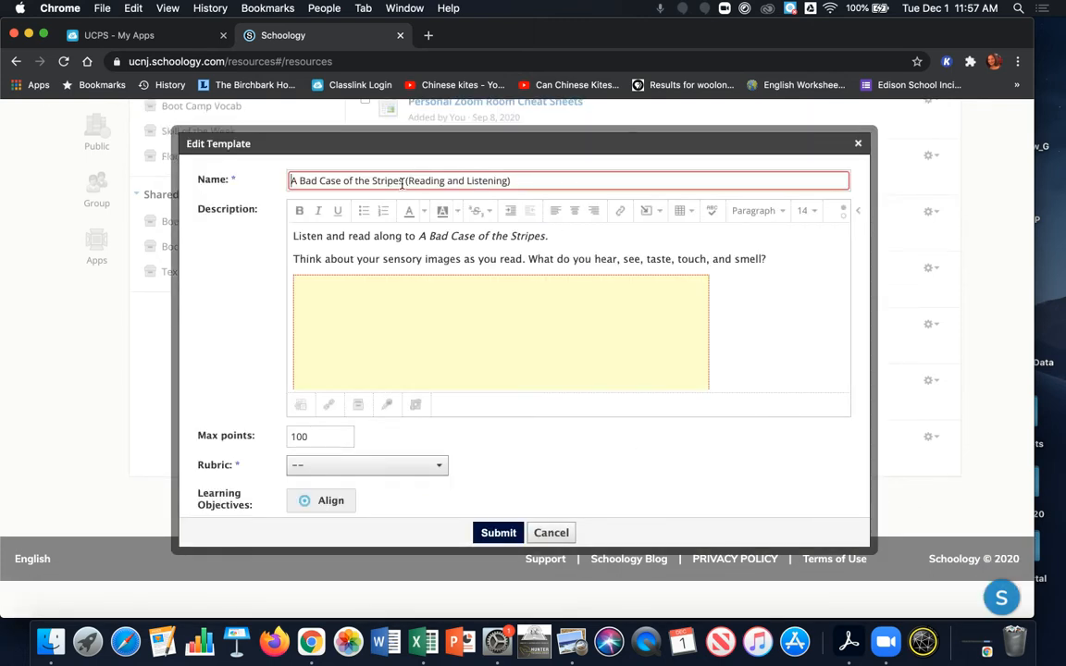
left_click_drag(404, 182, 273, 187)
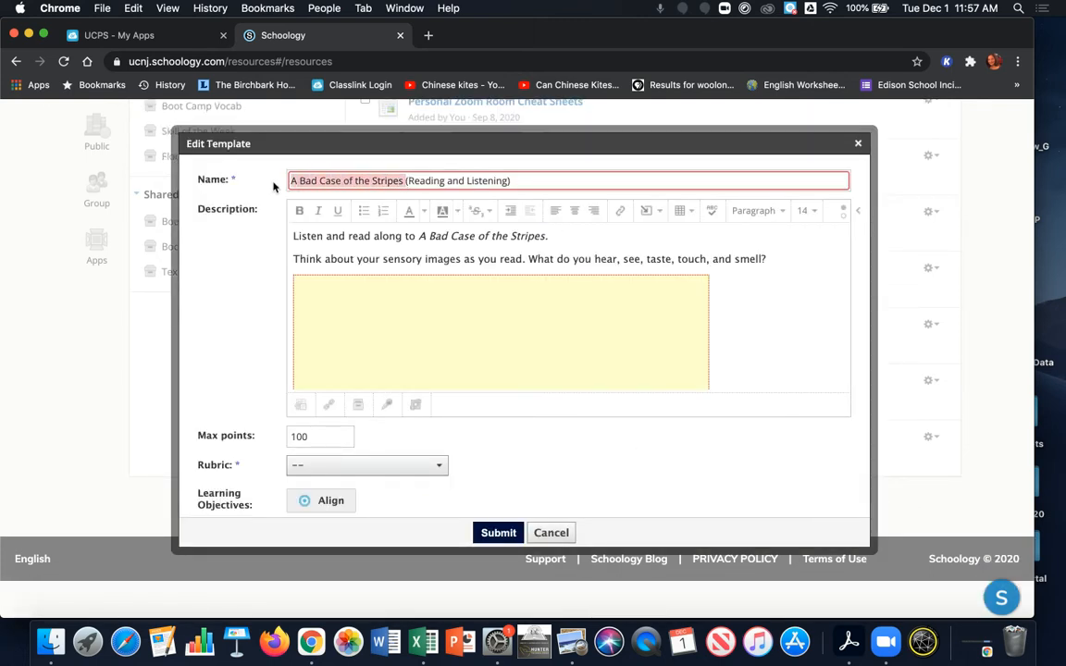
type("Template")
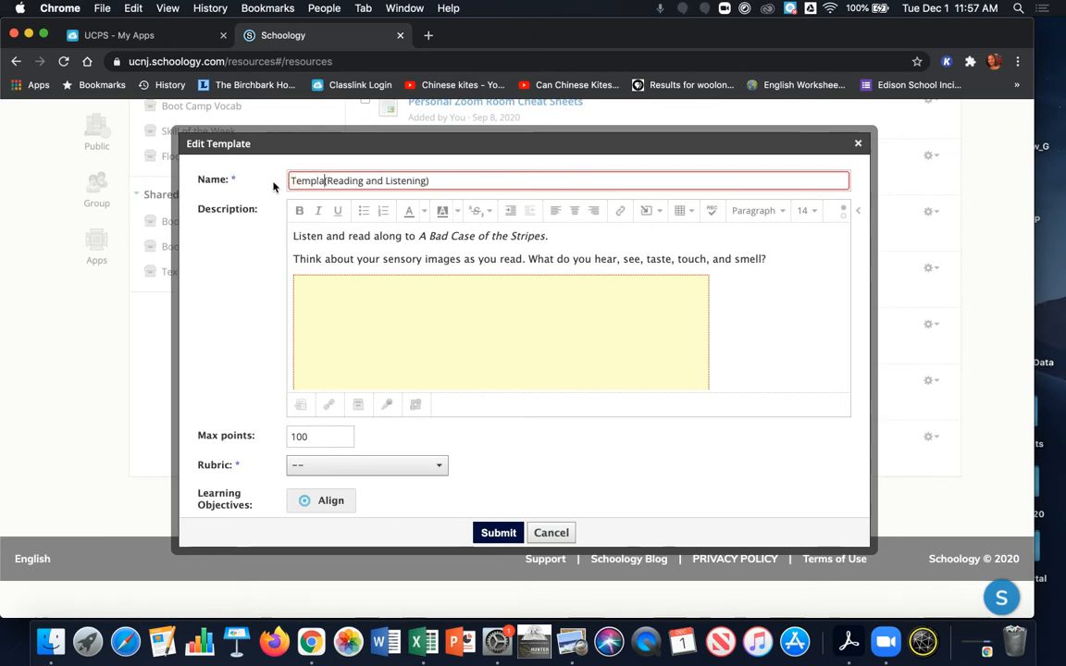
type(" for Sensory")
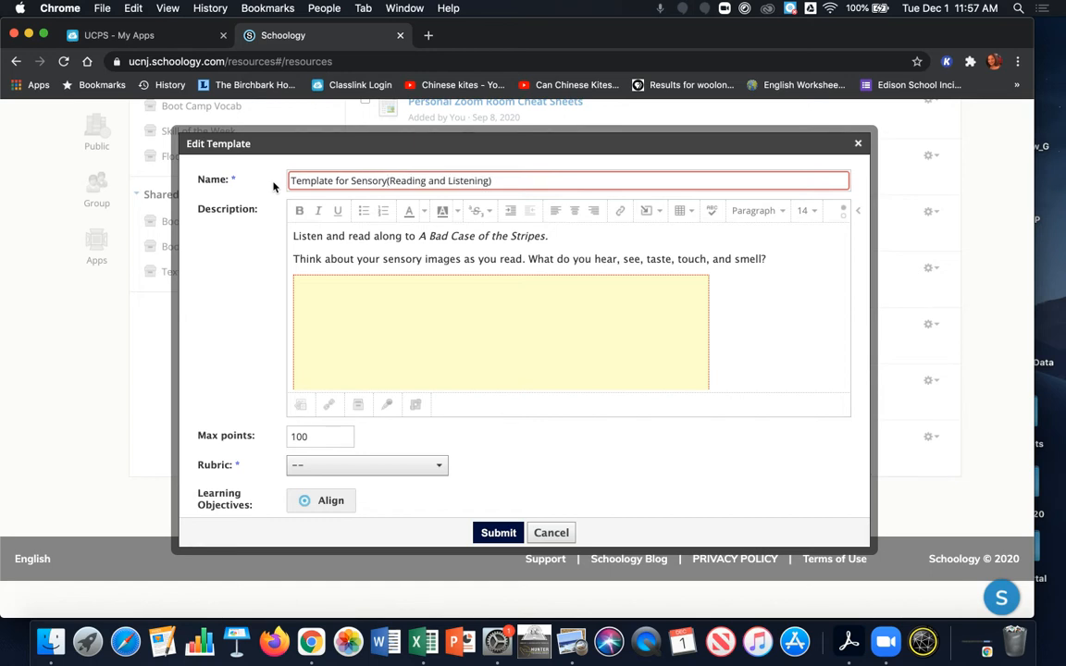
key("BackSpace")
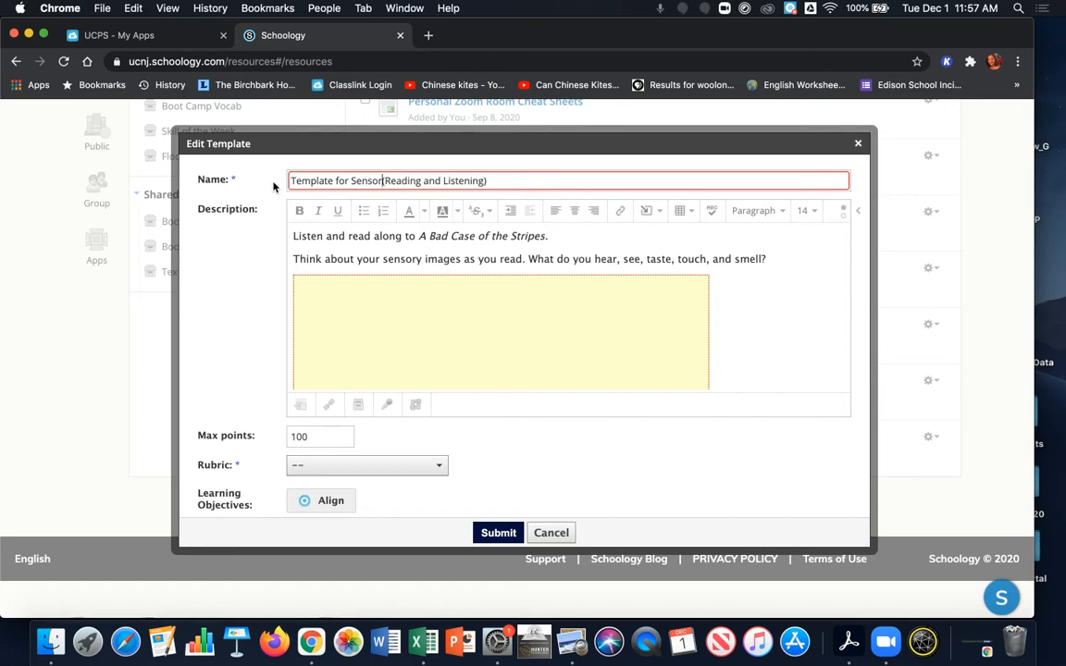
type("y")
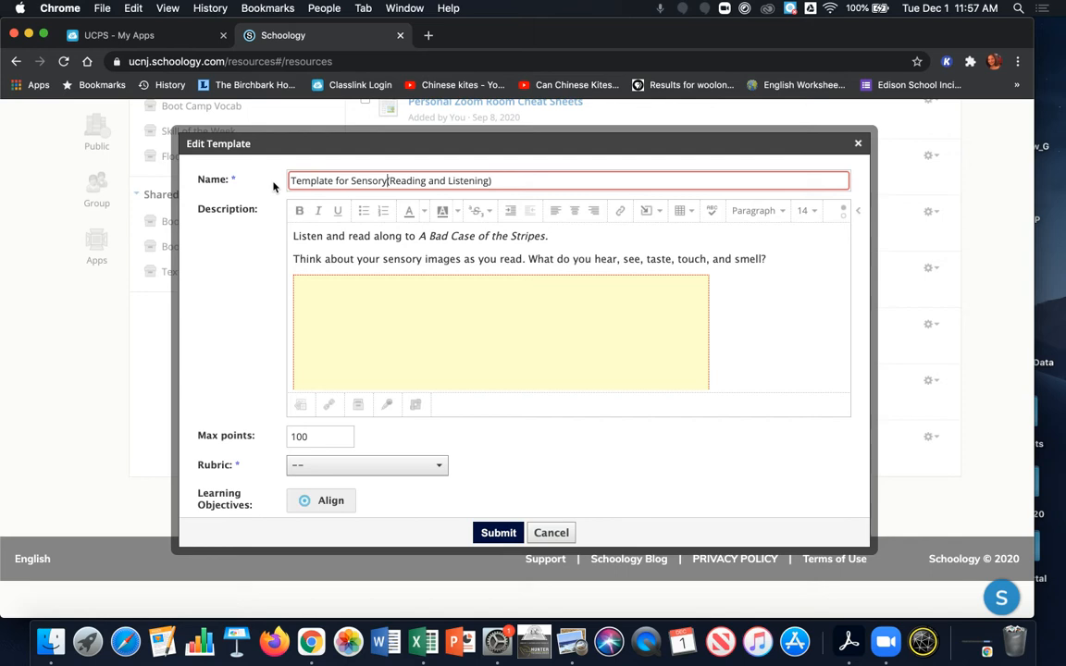
type(" Assisn")
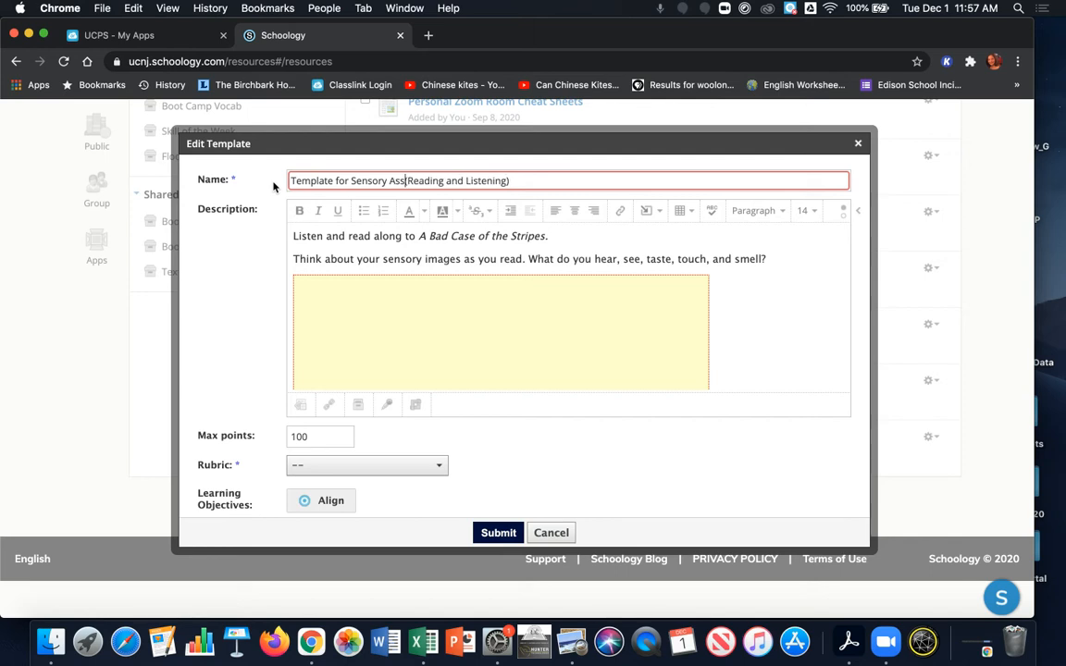
type("ment")
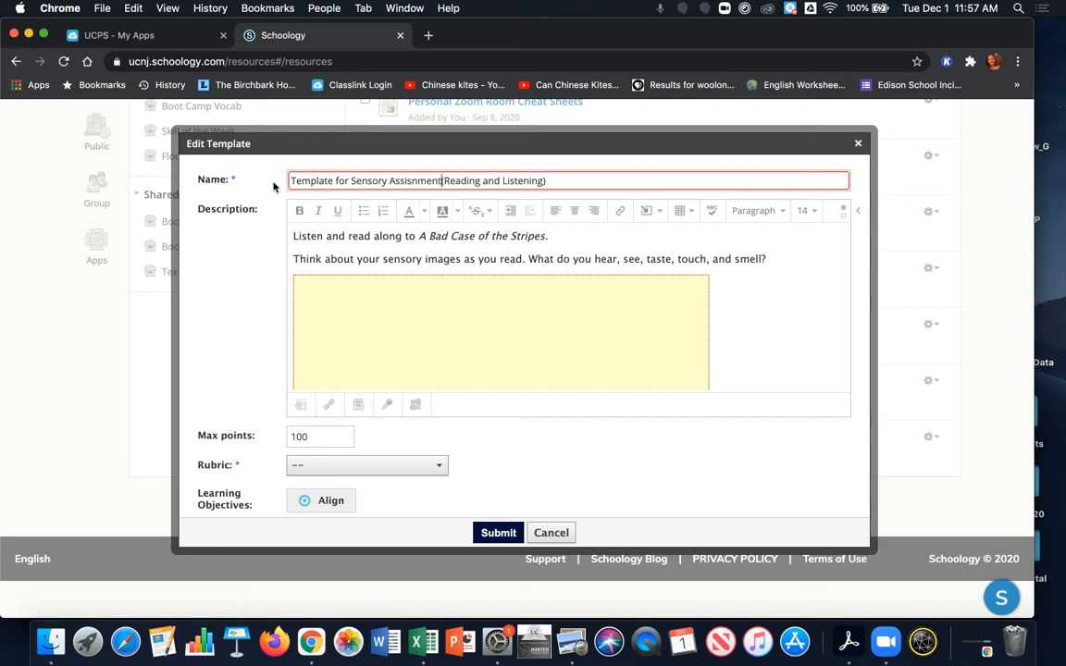
left_click(412, 182)
key("BackSpace")
type("g")
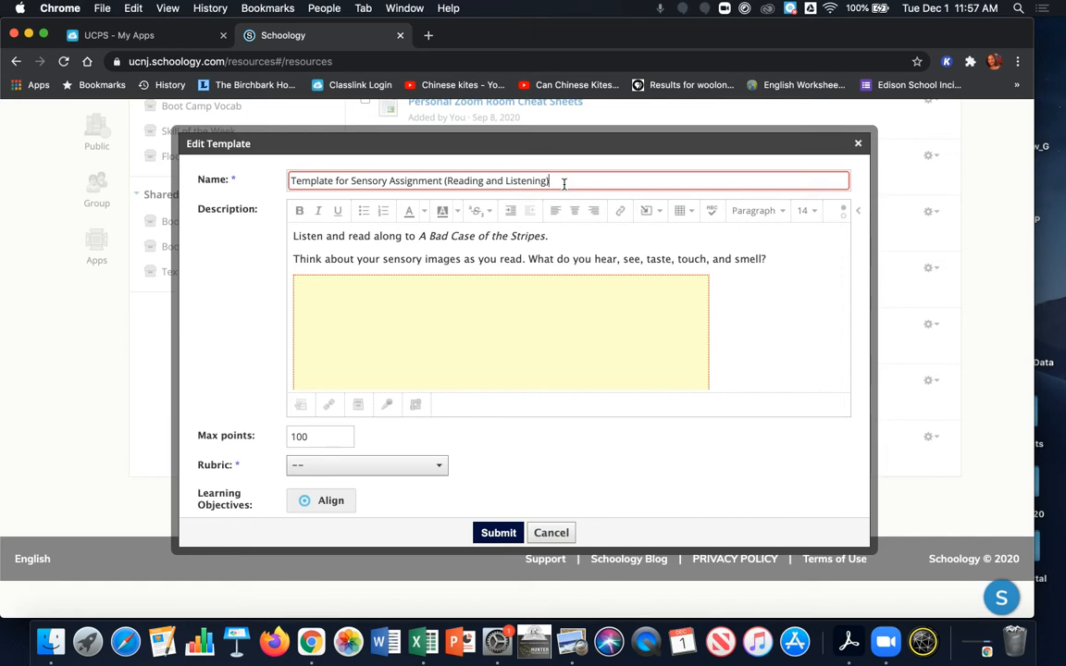
- Remove the italic book title and the embedded video from the template's description, keeping the recording instructions, and submit the changes
left_click_drag(545, 237, 416, 237)
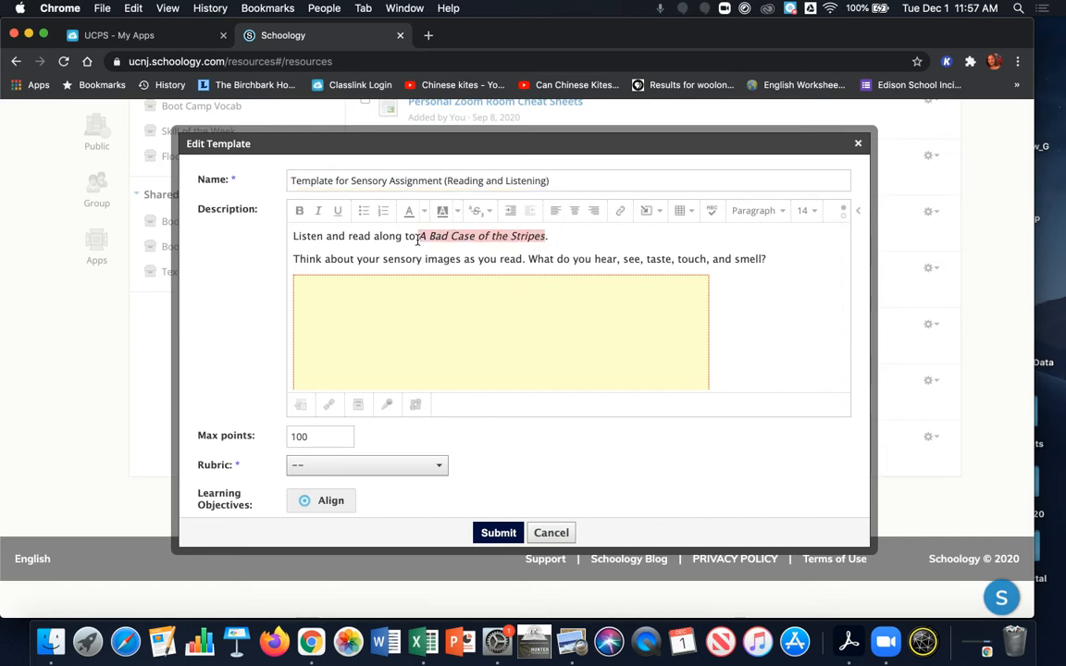
key("BackSpace")
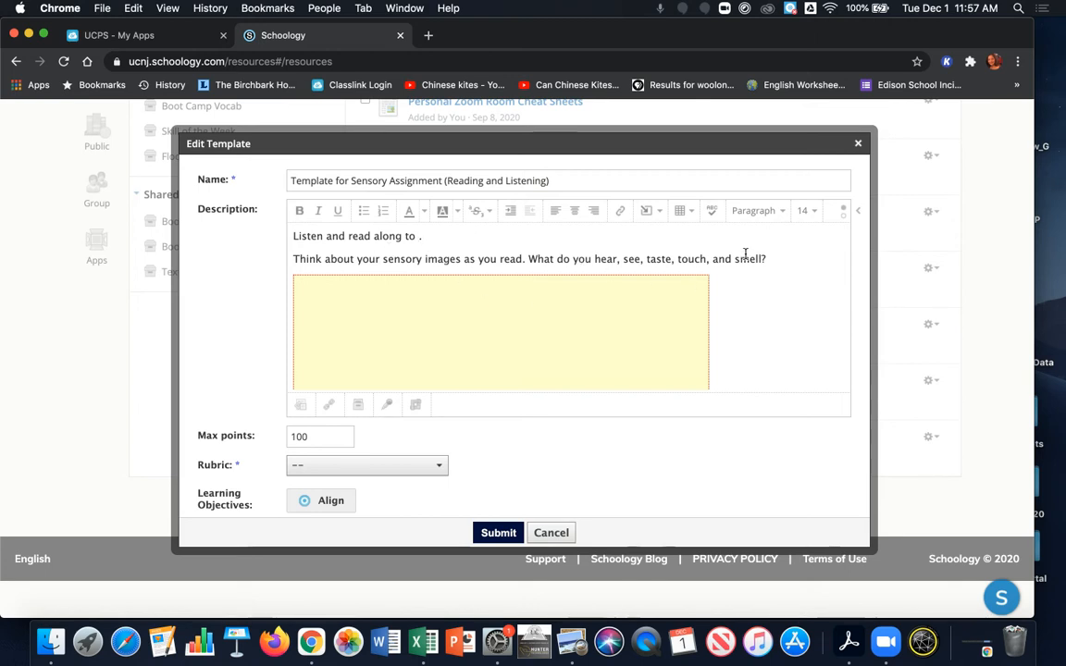
left_click(325, 331)
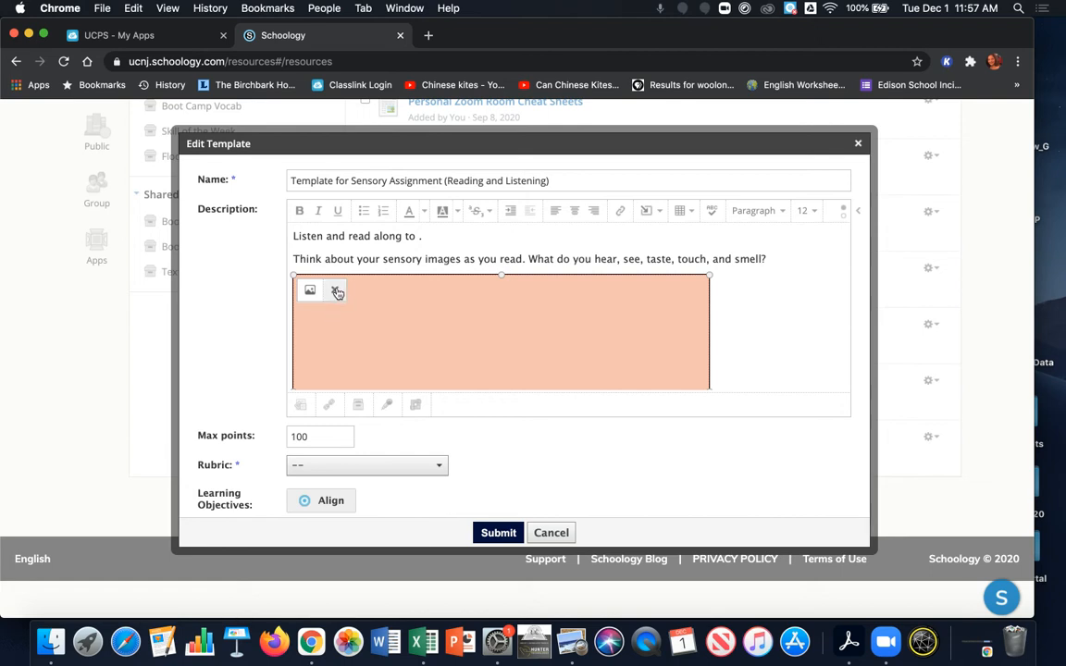
left_click(337, 293)
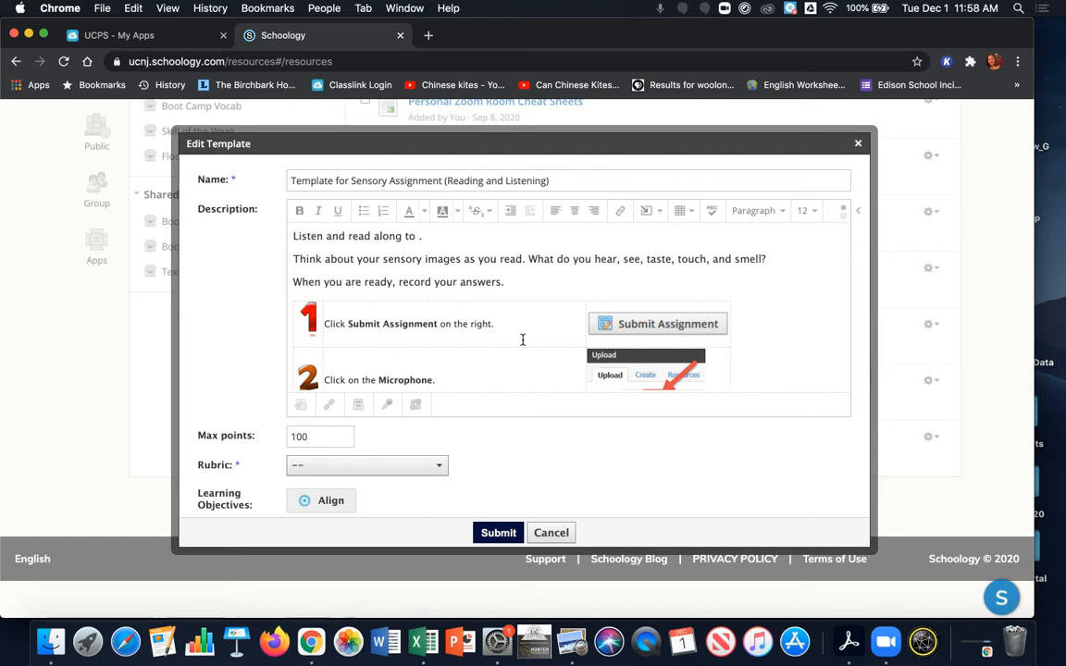
scroll(723, 358, "down", 3)
scroll(723, 358, "down", 2)
scroll(614, 445, "down", 1)
left_click(493, 533)
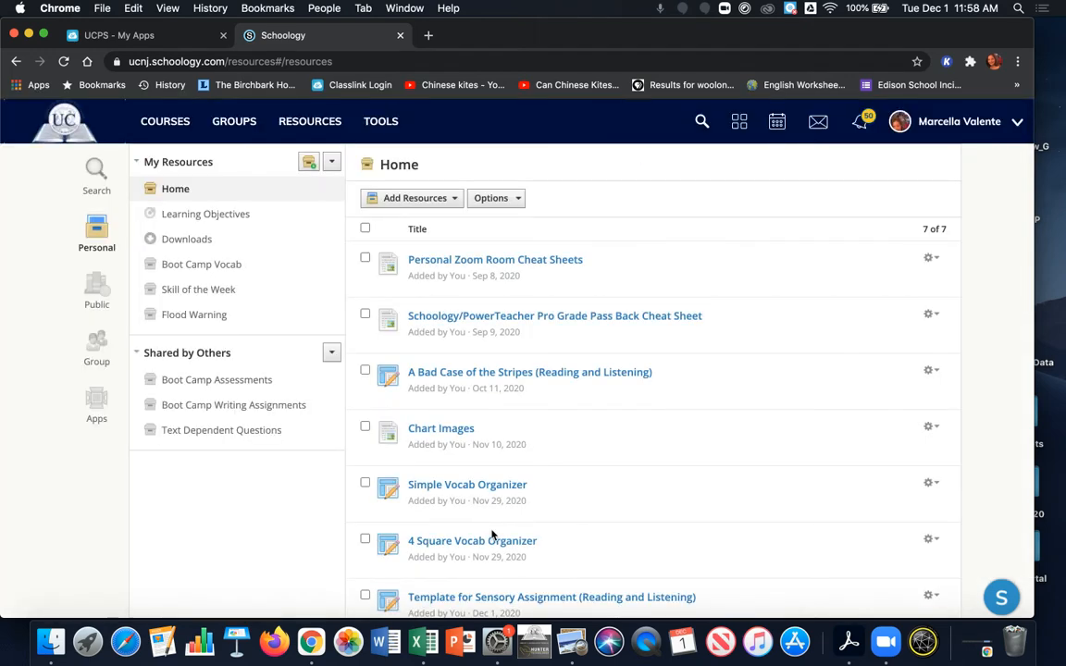
- Copy "Template for Sensory Assignment (Reading and Listening)" into the Home collection
scroll(530, 505, "down", 3)
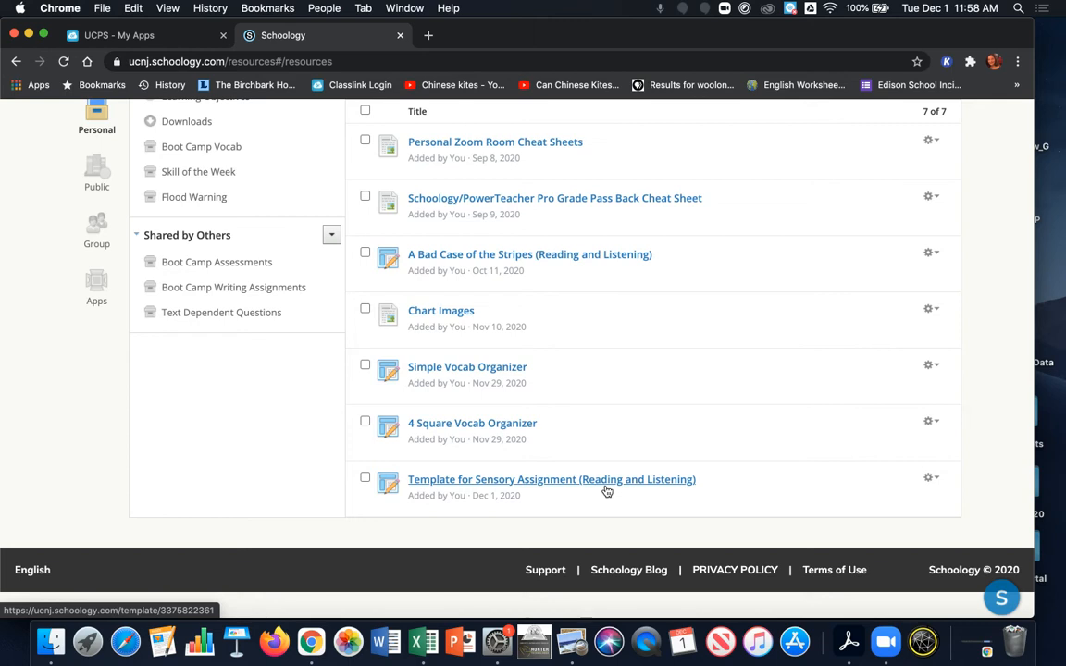
left_click(932, 479)
left_click(898, 544)
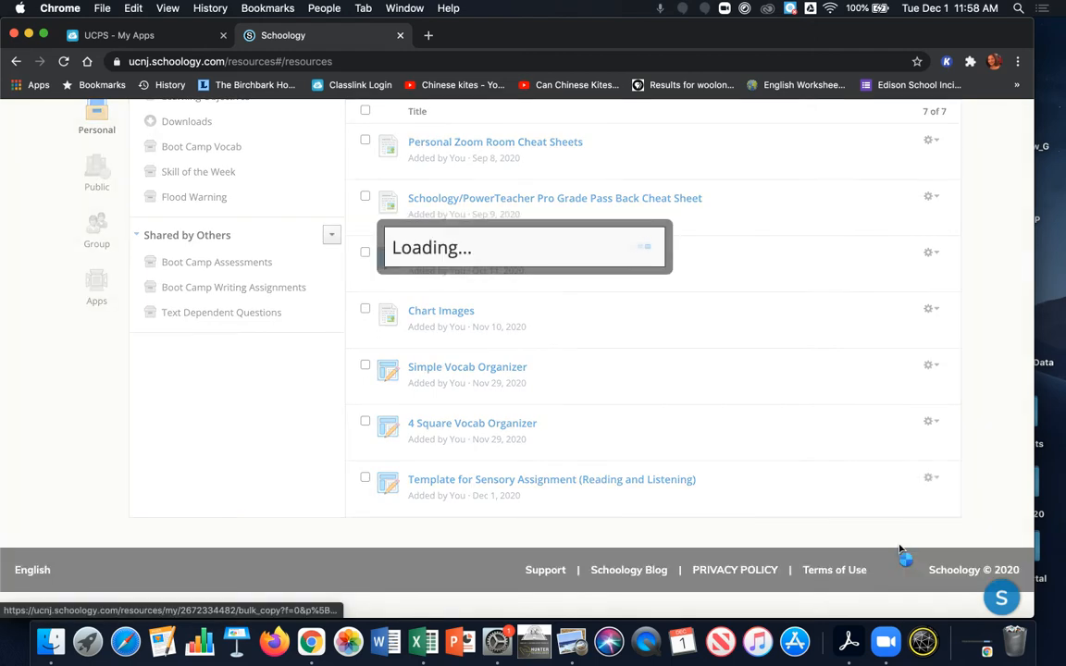
left_click(498, 315)
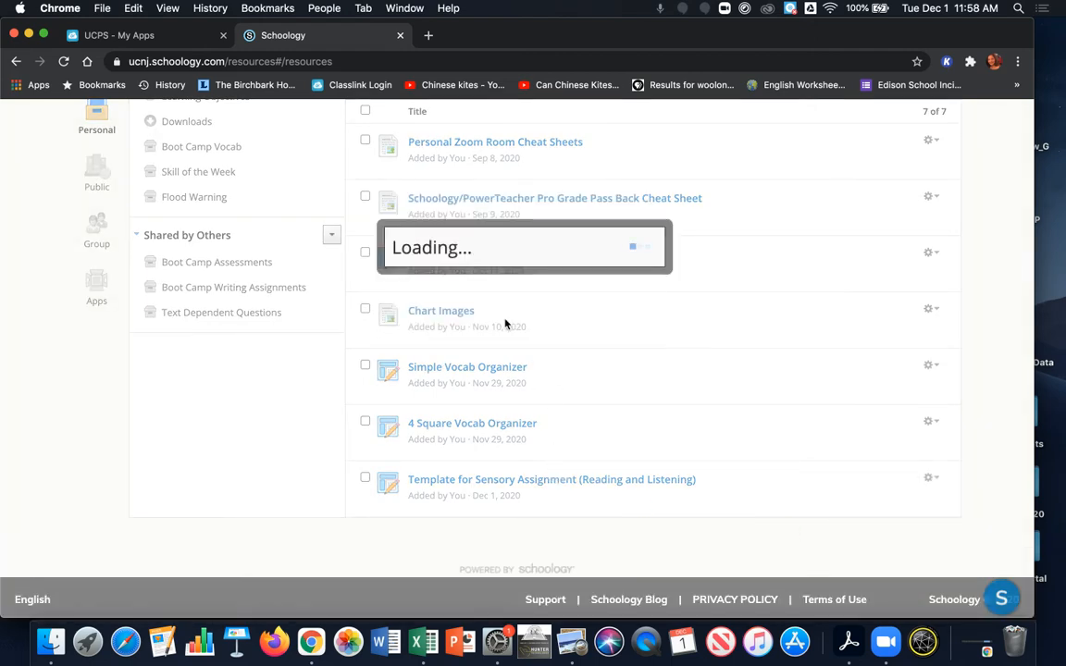
- Rename the second "Template for Sensory Assignment (Reading and Listening)" at the end of the list as "Template for submitting a voice recorded assignment" and submit it
scroll(505, 322, "down", 5)
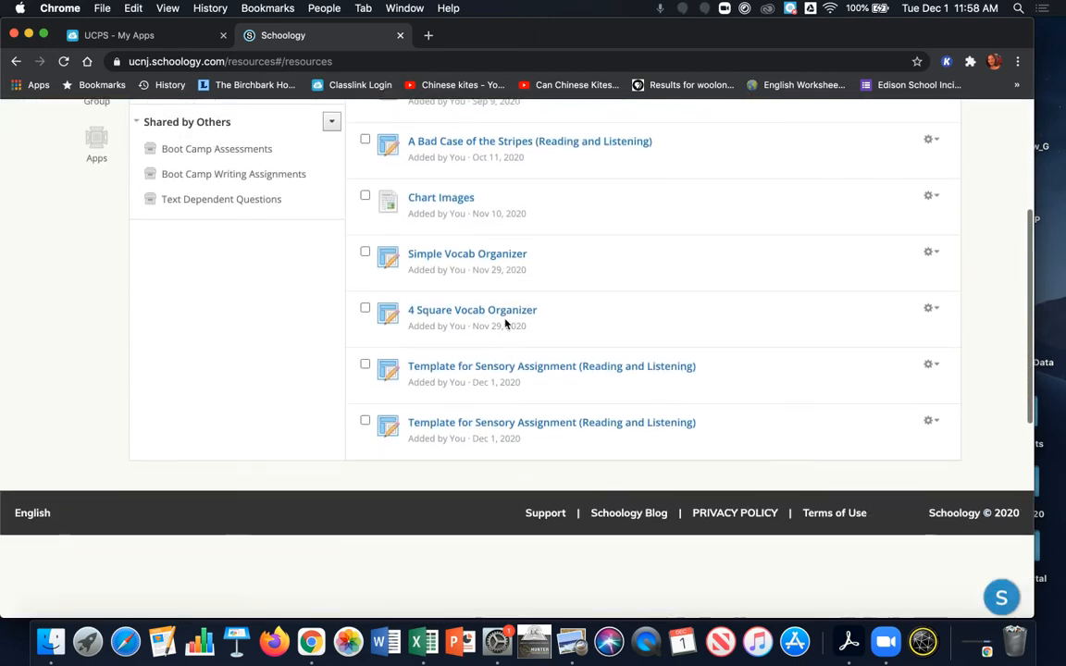
left_click(929, 407)
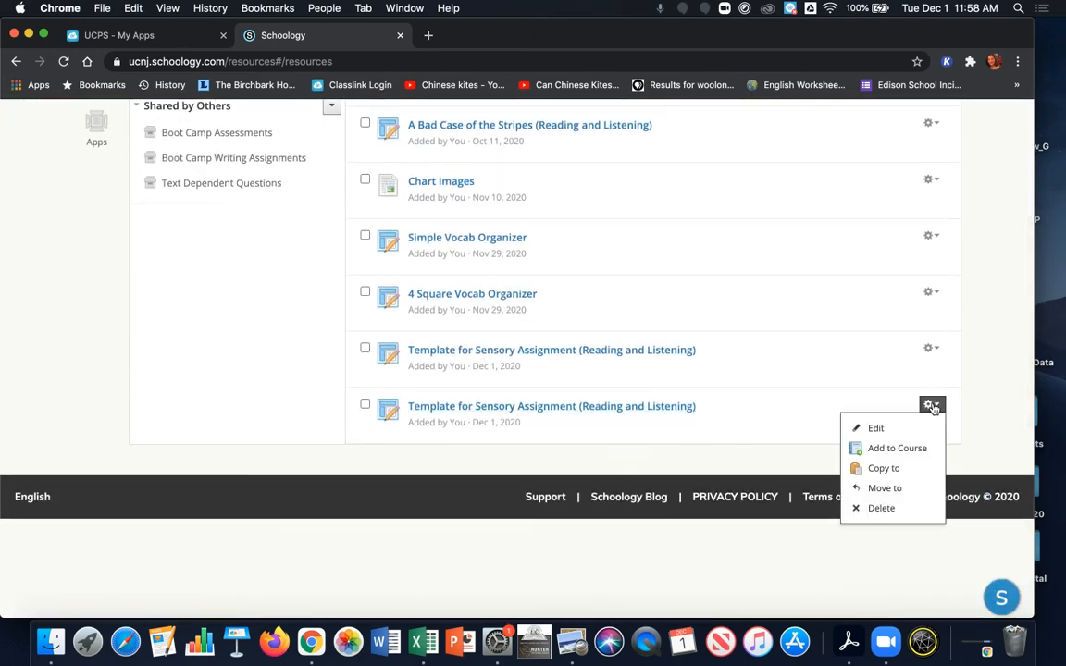
left_click(903, 430)
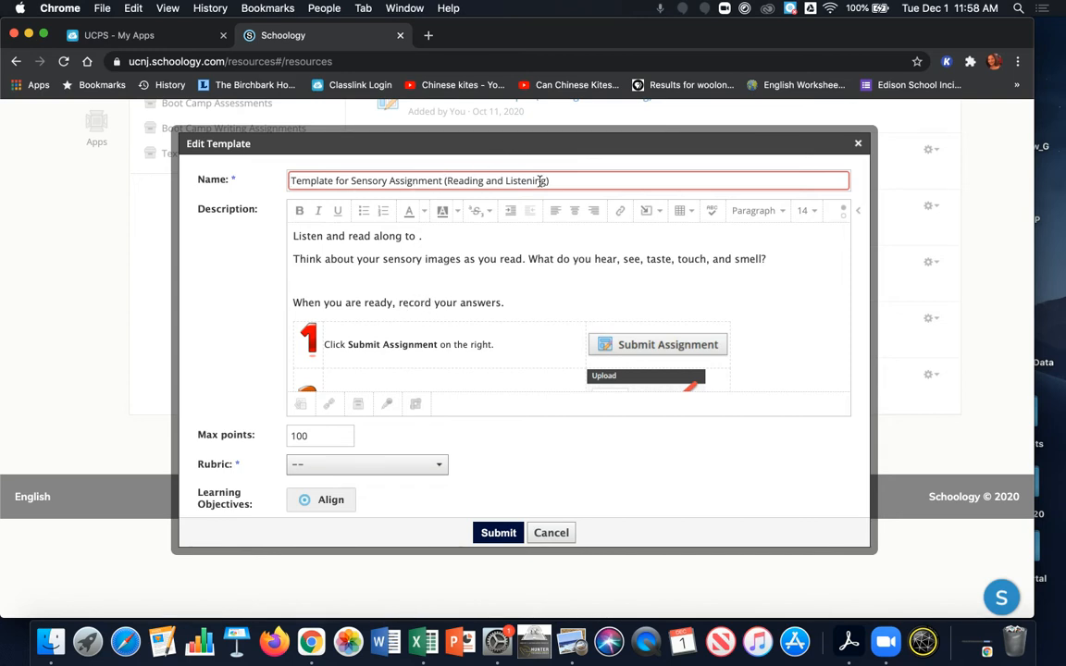
left_click_drag(571, 183, 341, 182)
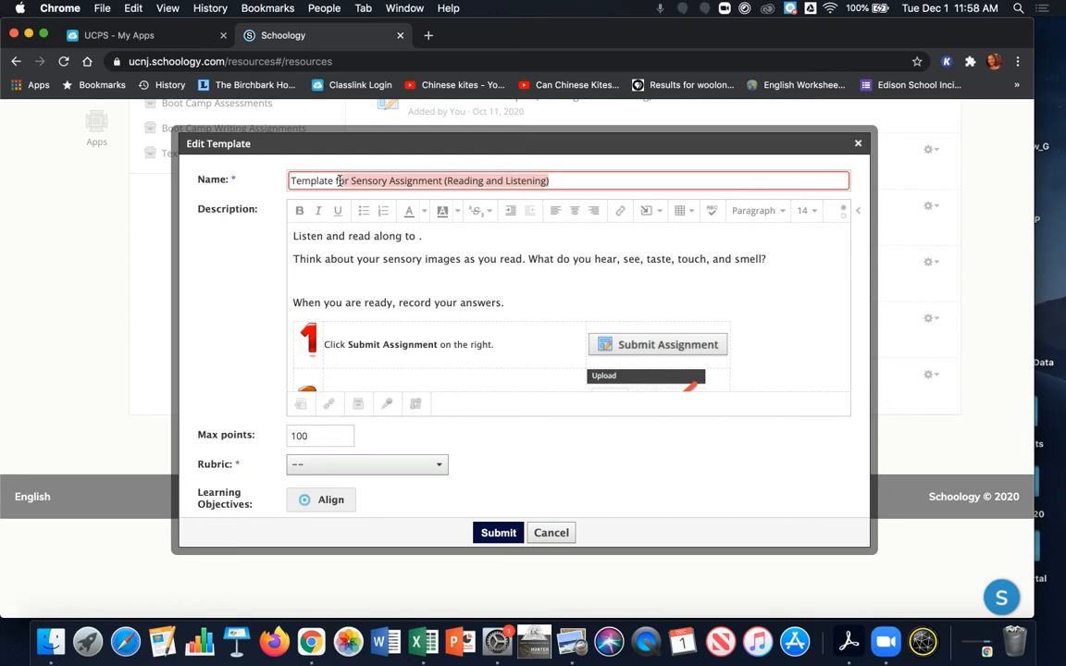
key("BackSpace")
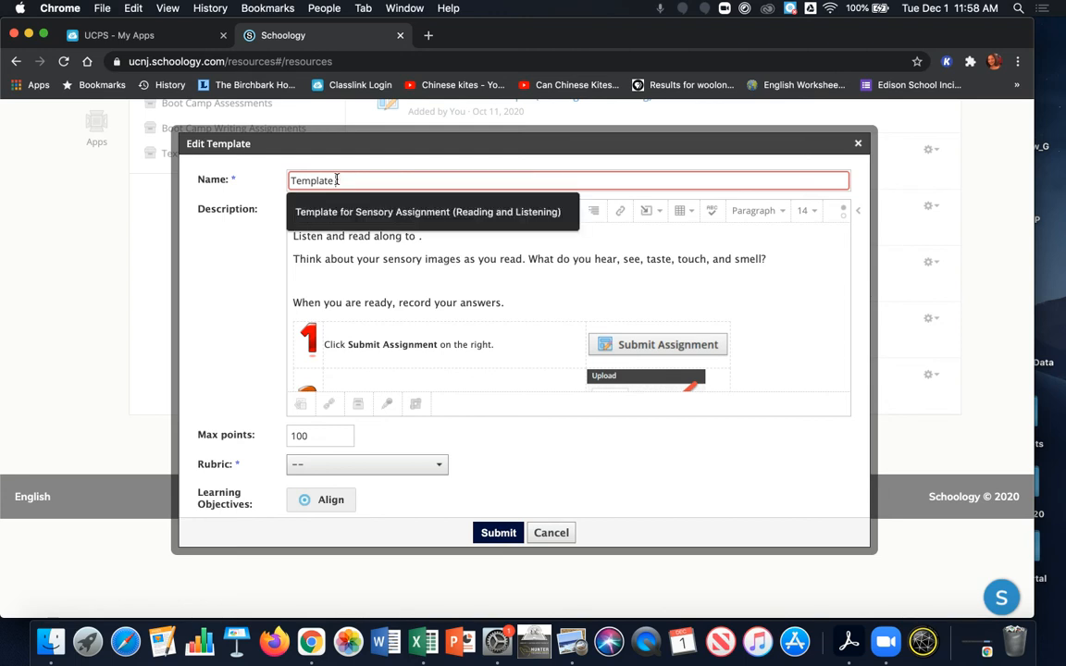
type("r su")
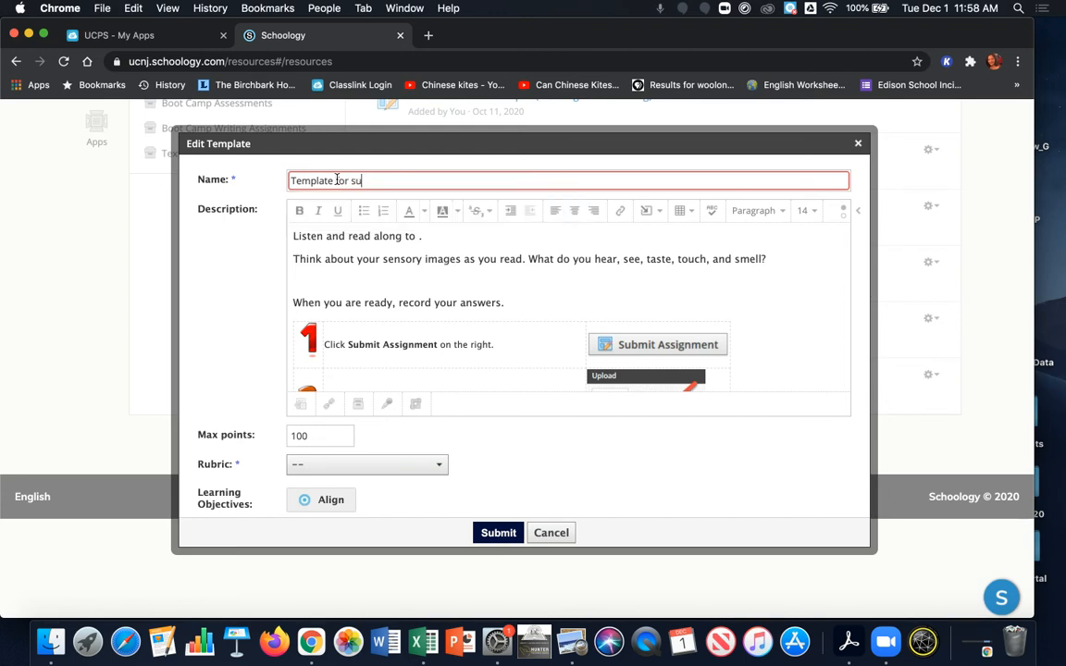
type("bmitting a voice recorded assignment")
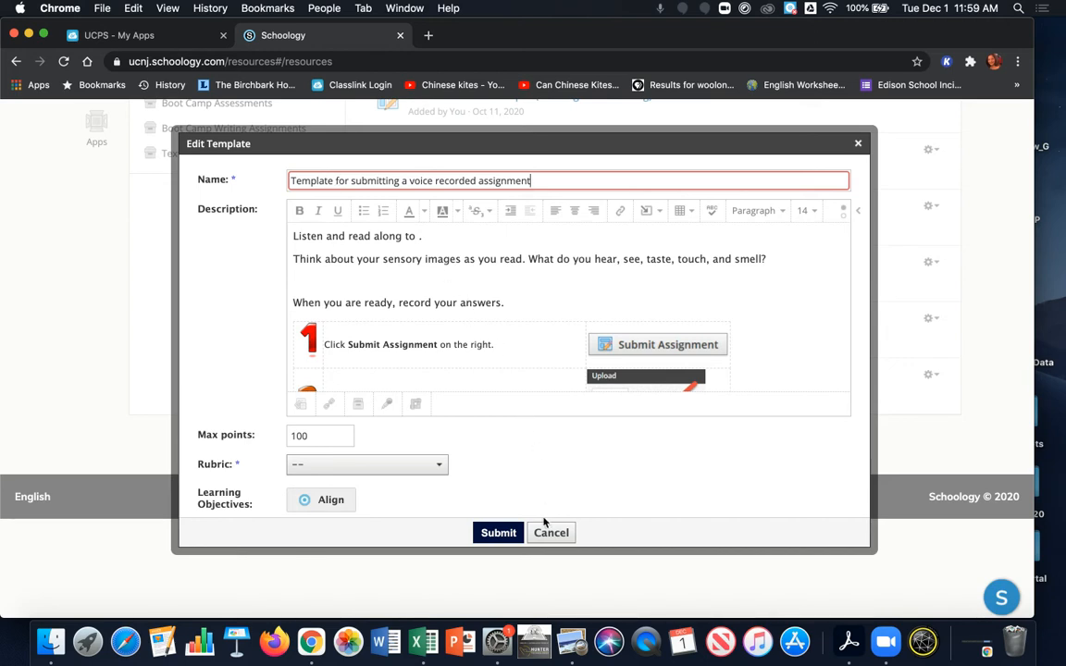
left_click(507, 535)
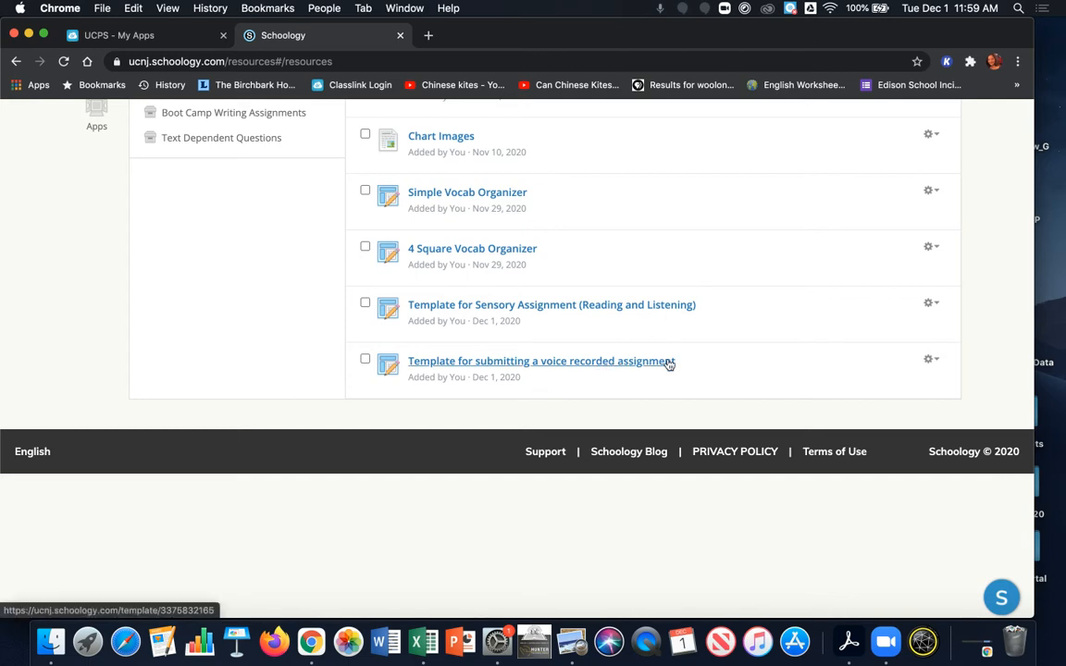
- Delete the reading and sensory images prompts from the voice recorded template's description, keeping the recording instructions, and submit the changes
left_click(936, 365)
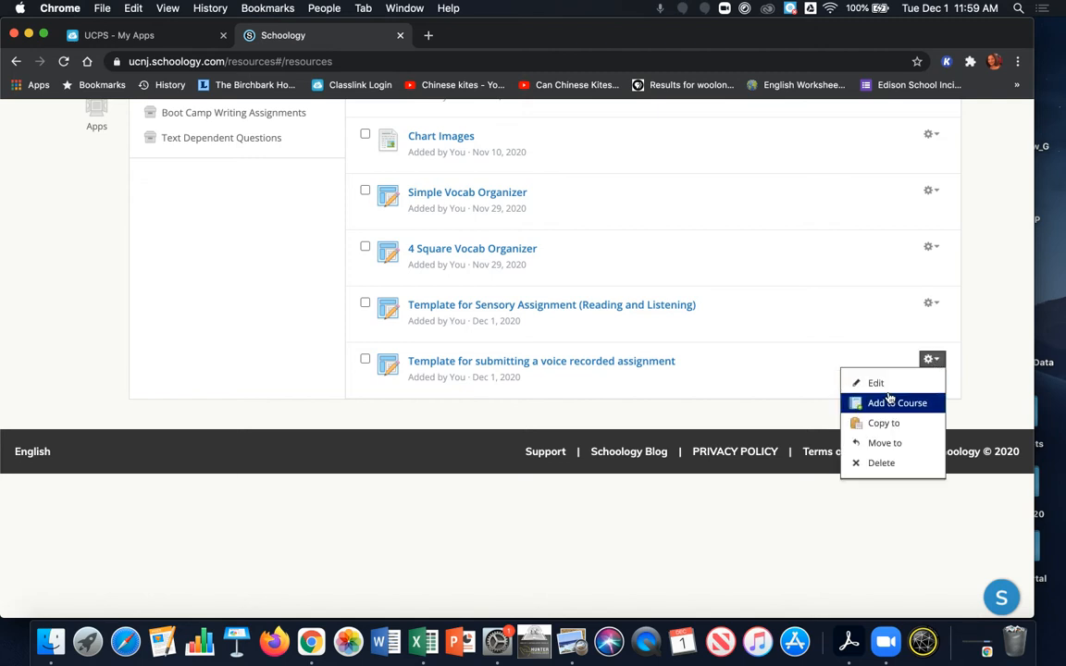
left_click(887, 381)
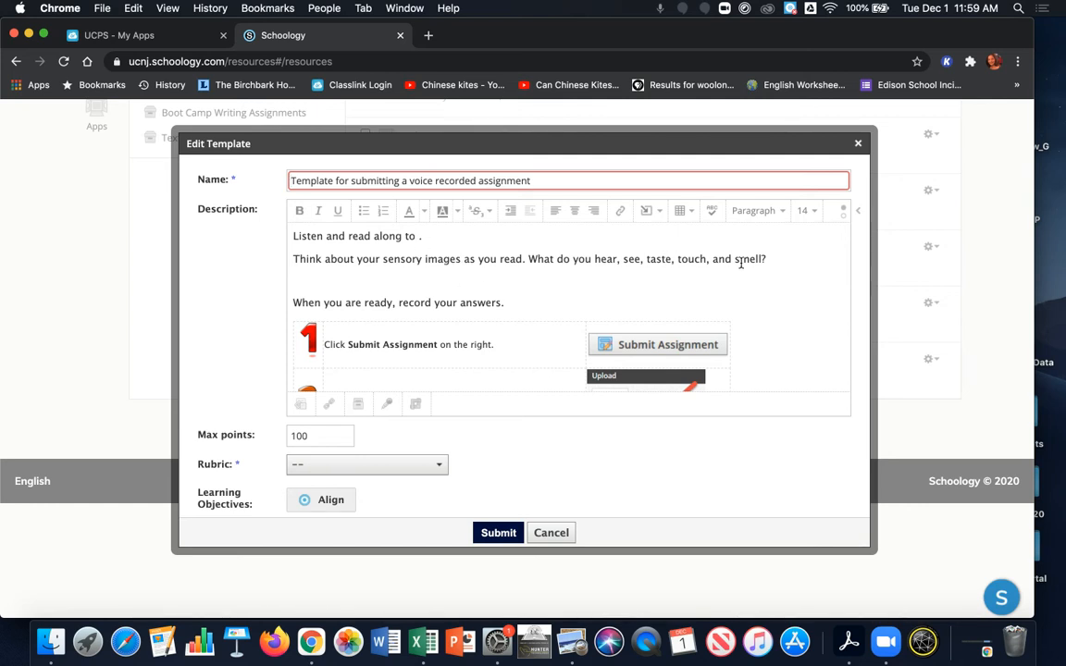
left_click_drag(768, 258, 275, 239)
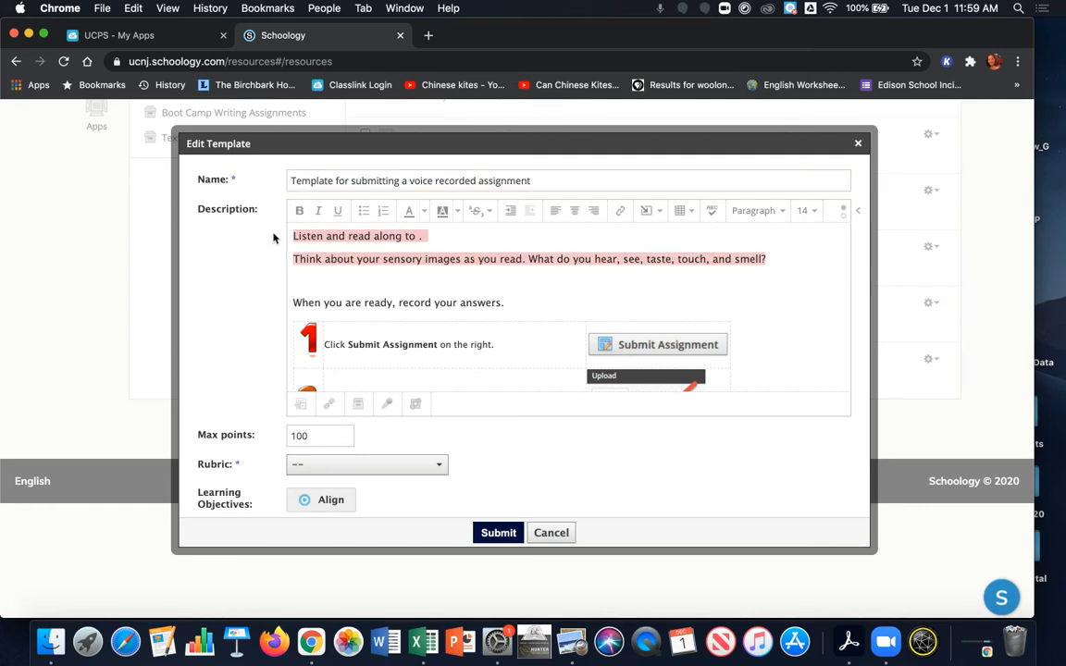
key("BackSpace")
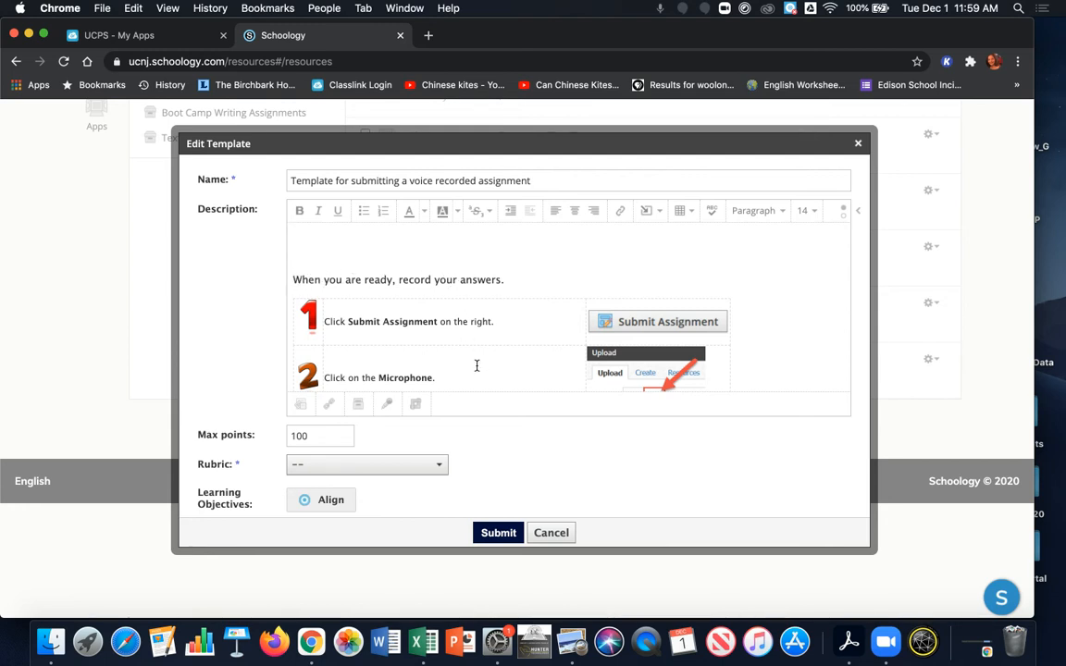
scroll(477, 365, "down", 2)
scroll(476, 365, "down", 5)
scroll(477, 364, "up", 8)
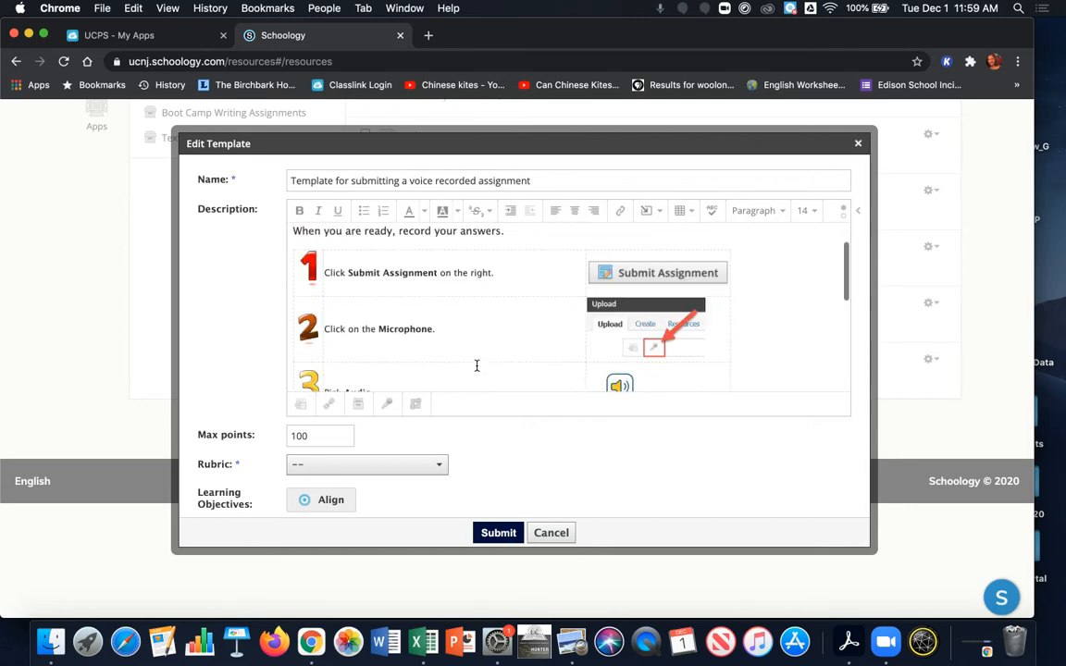
left_click(503, 533)
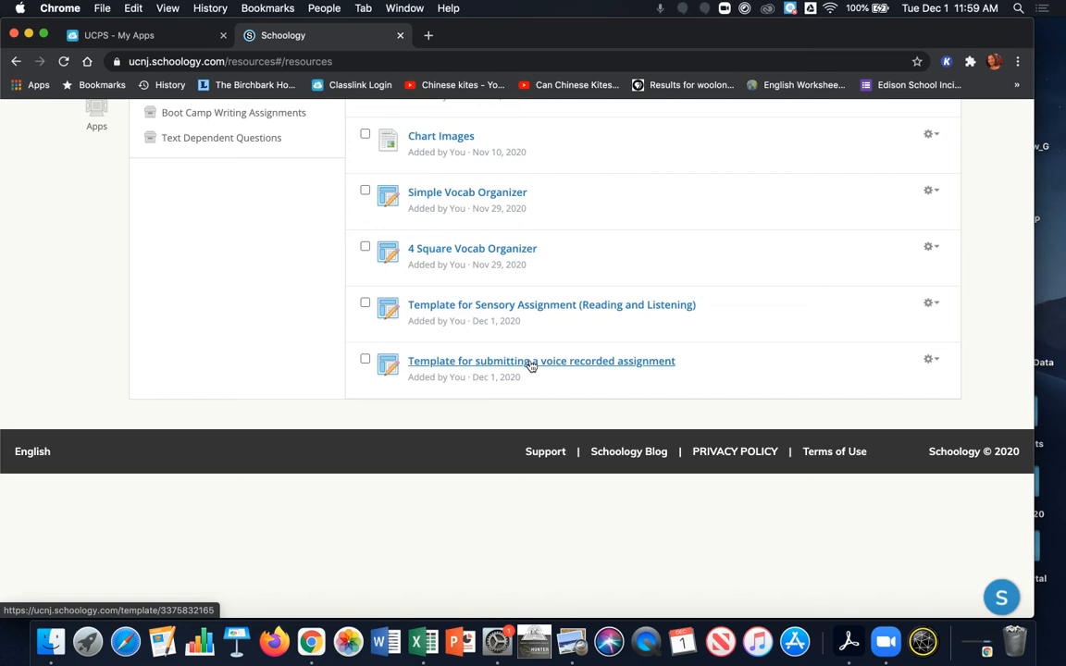
- Preview "Template for submitting a voice recorded assignment" and copy it into the Home collection with no folder
left_click(588, 366)
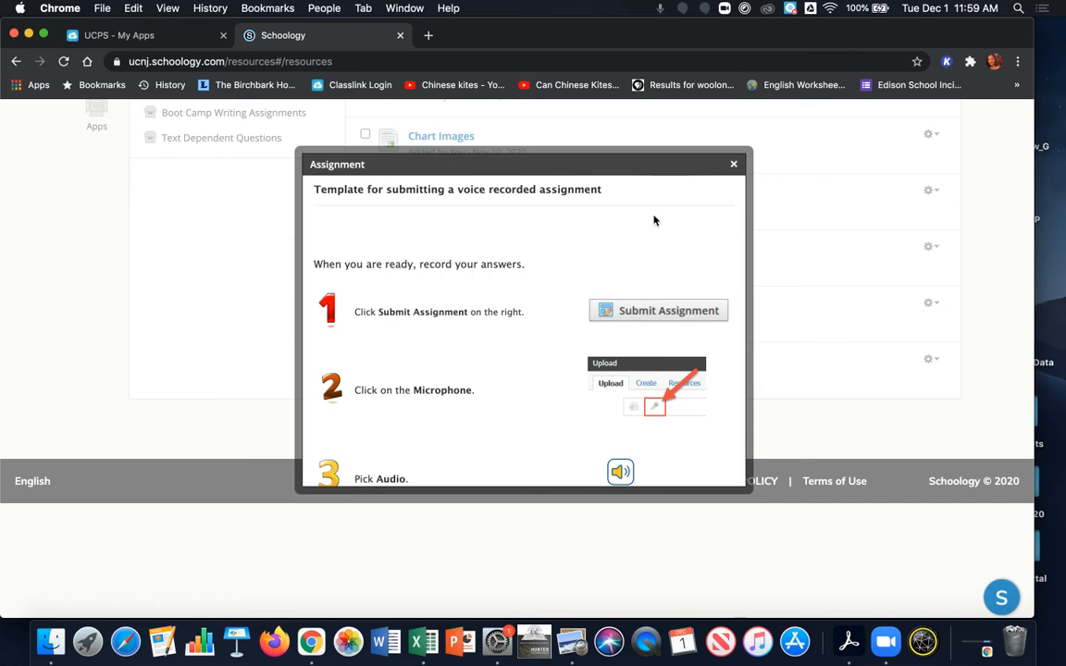
left_click(733, 164)
left_click(933, 360)
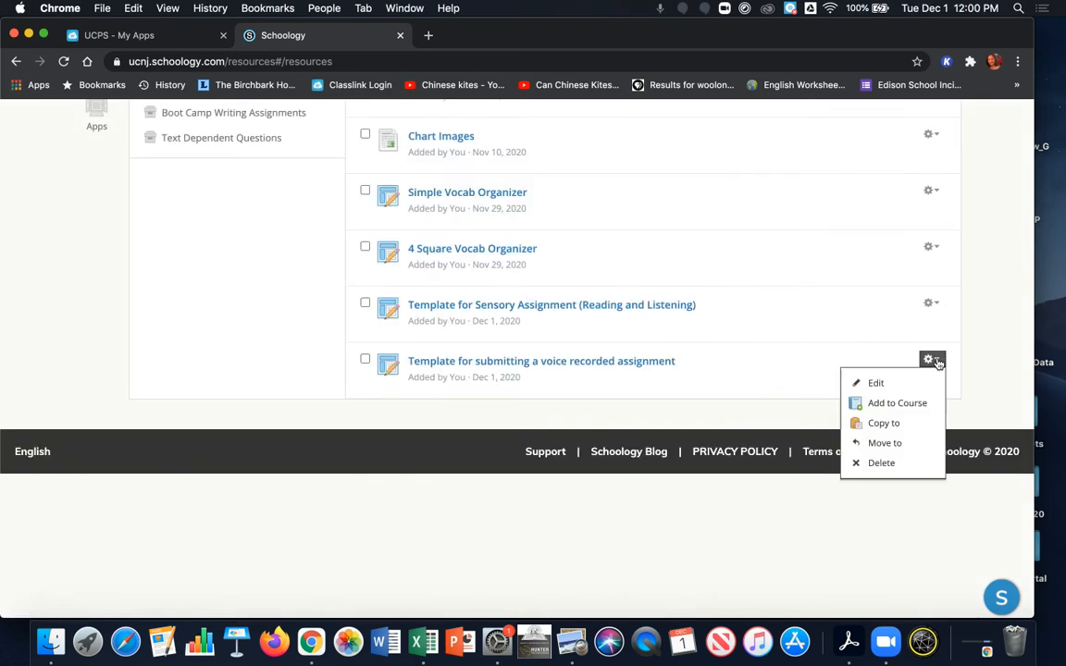
left_click(914, 427)
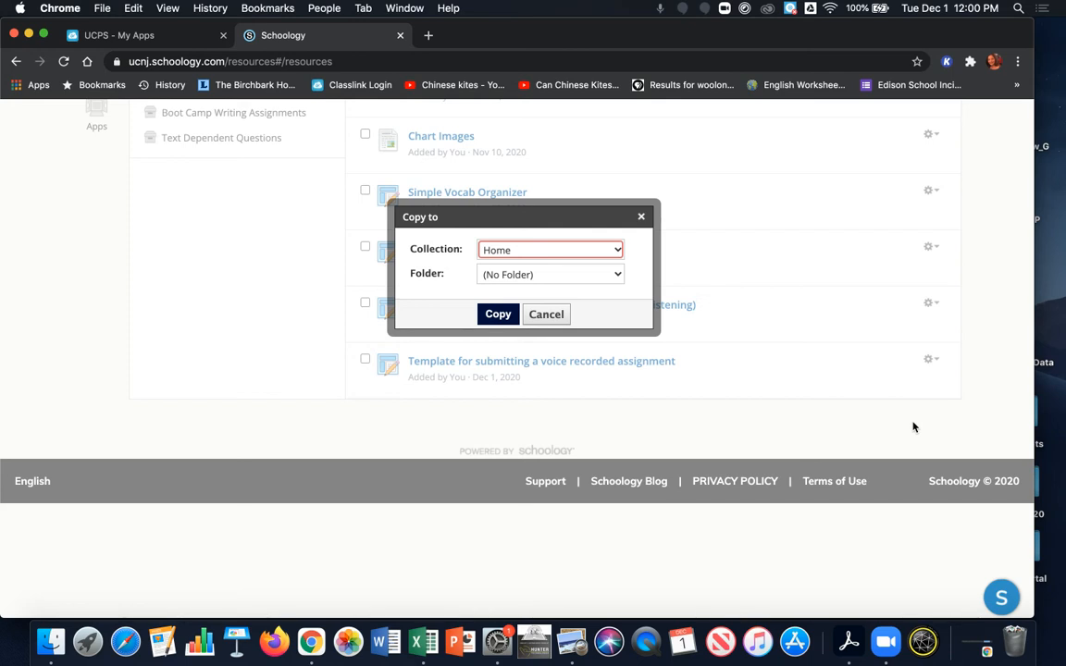
left_click(497, 315)
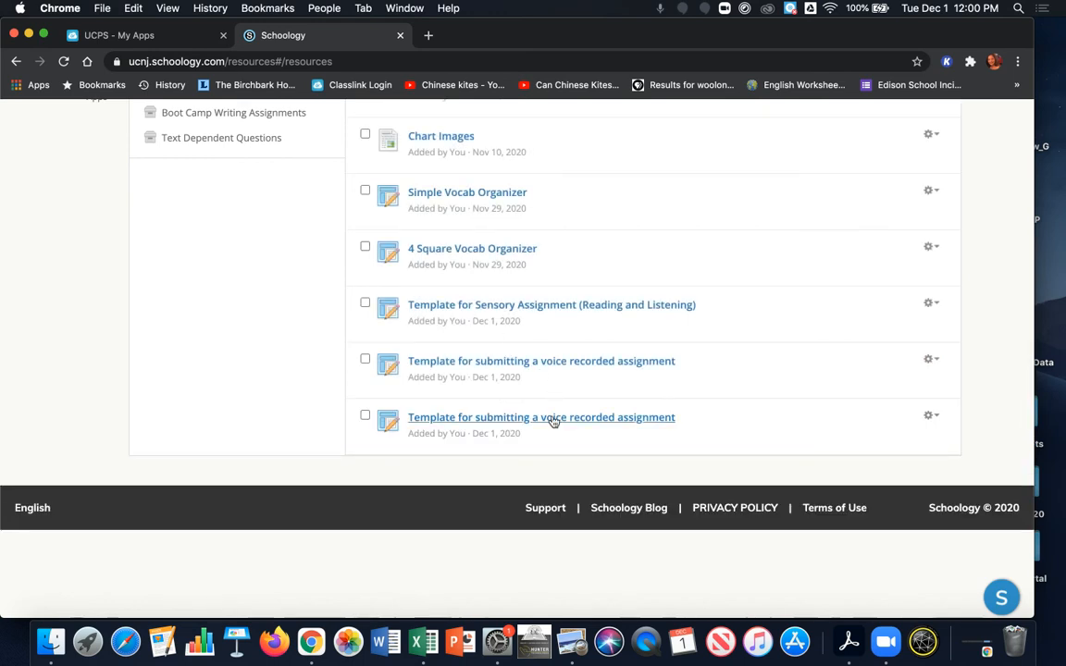
- Edit the new copy at the end of the list and change its name to "Template for submitting a voice and video recorded assignment"
left_click(929, 417)
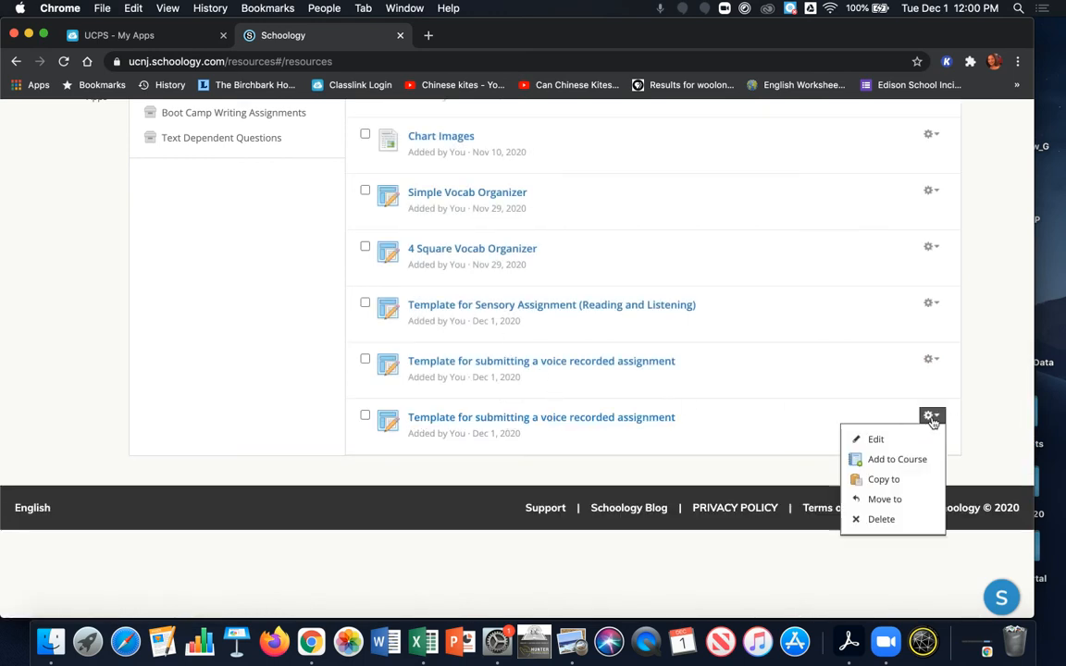
left_click(884, 441)
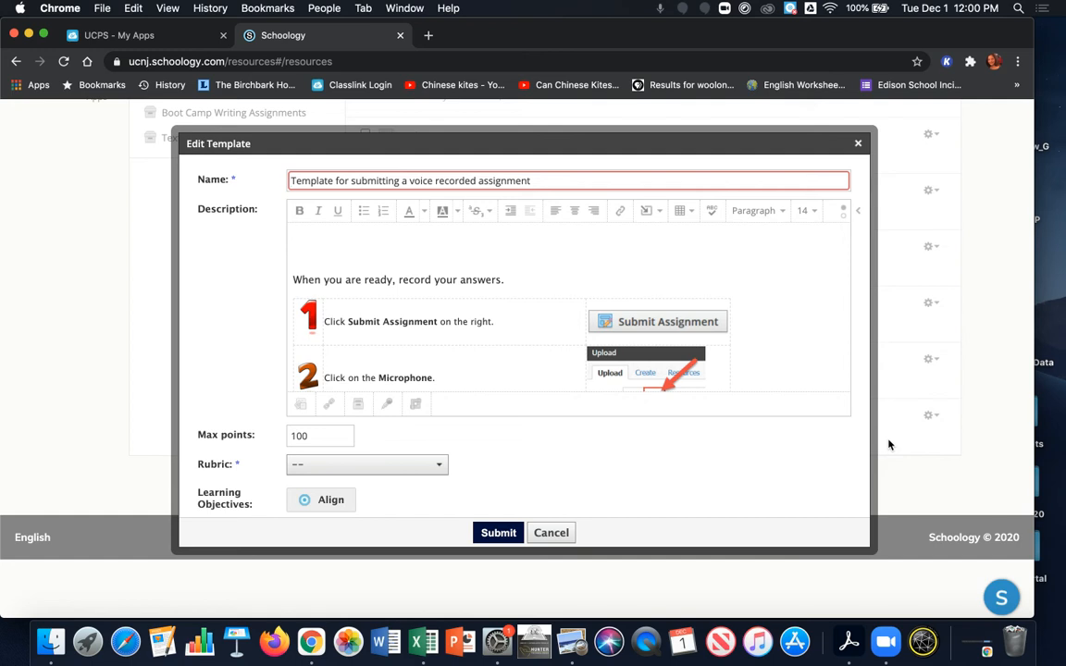
left_click(433, 181)
type("and video")
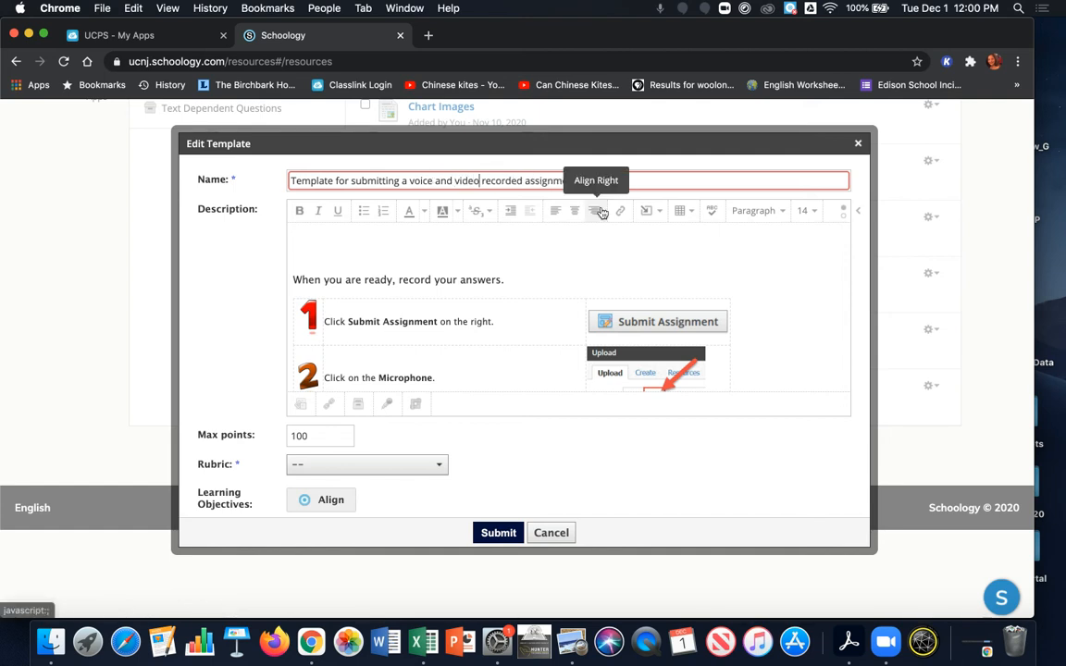
- Change instruction 3 in the description to read "Pick Audio/Video" and delete its Audio Only image
scroll(565, 287, "down", 1)
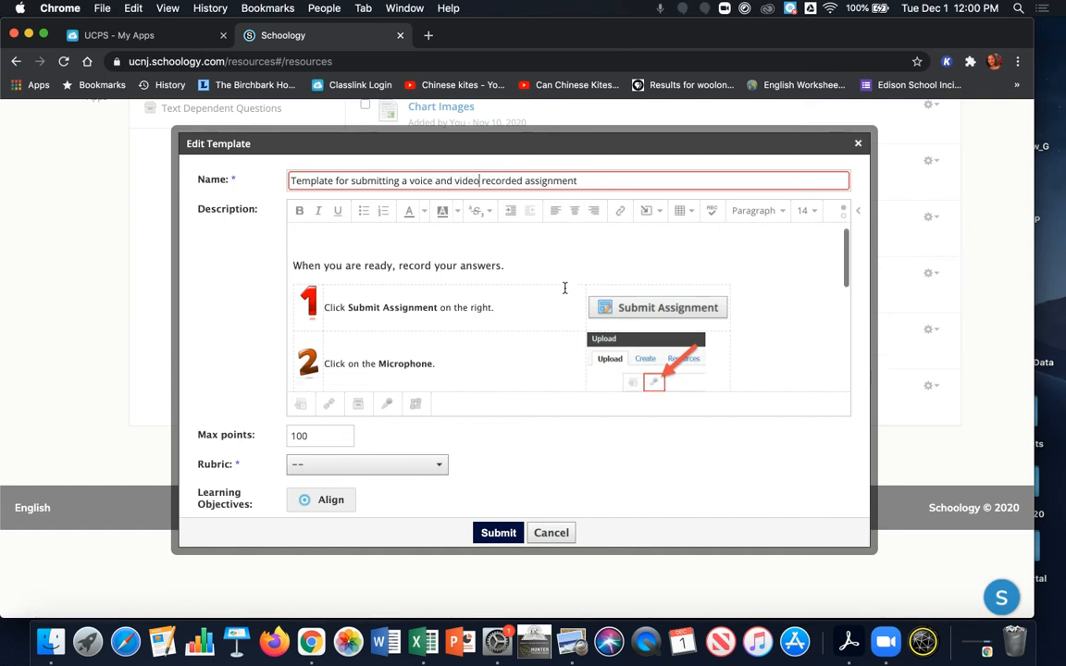
scroll(565, 288, "down", 3)
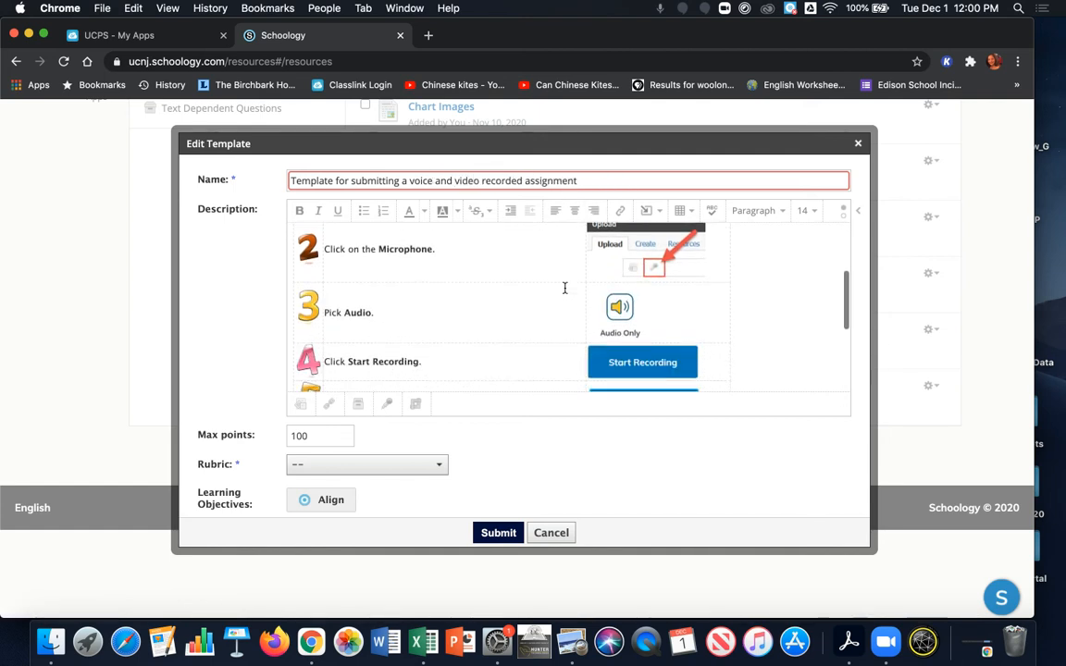
left_click(399, 325)
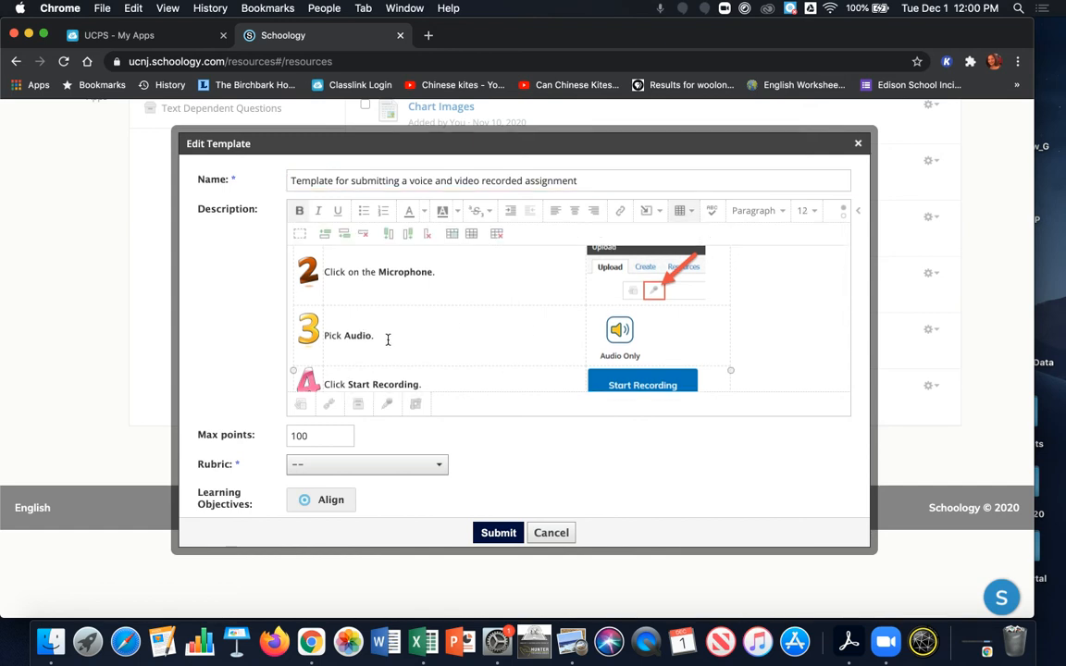
type("/")
key("BackSpace")
type("Video")
left_click(623, 341)
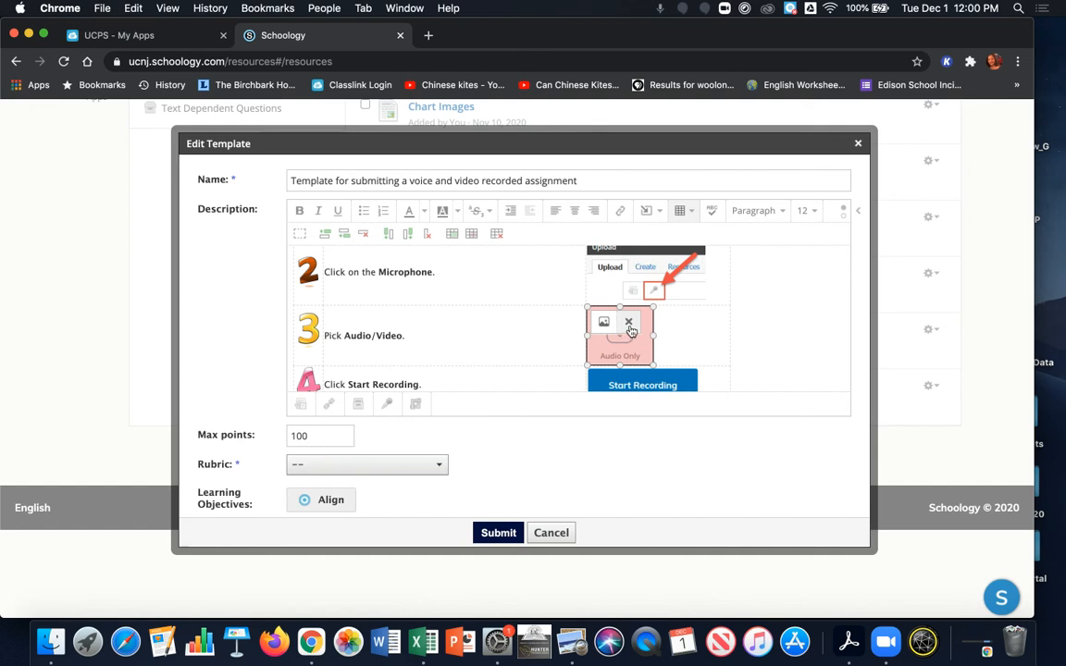
left_click(629, 325)
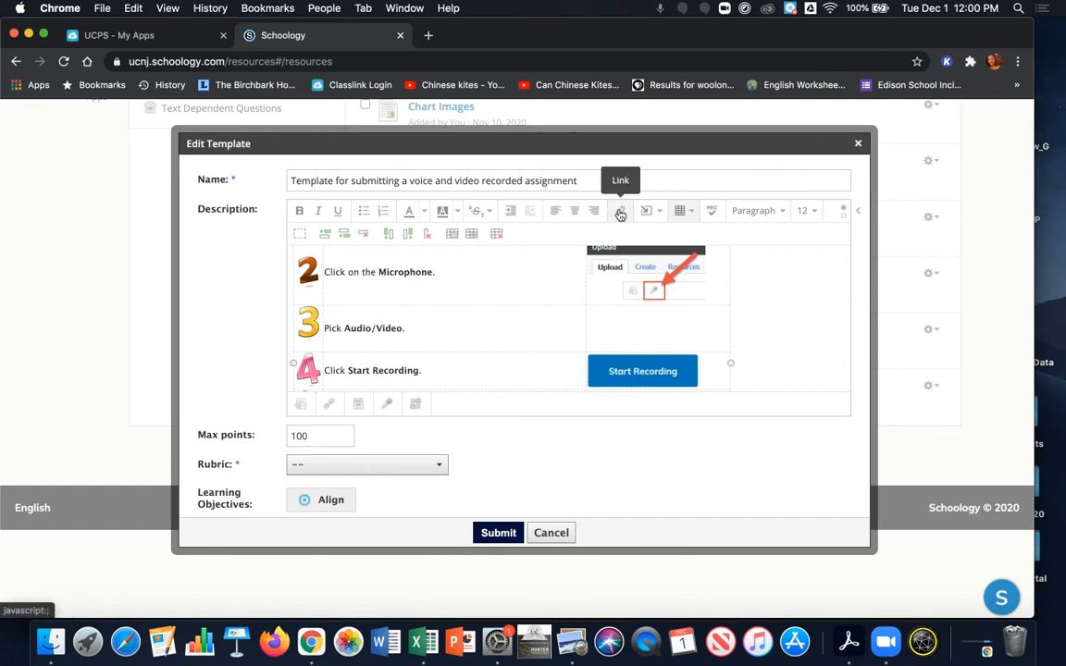
- Insert the Audio & Video image "Screen Shot 2020-11-30 at 10.05.55 AM" from the Desktop beside instruction 3
left_click(648, 211)
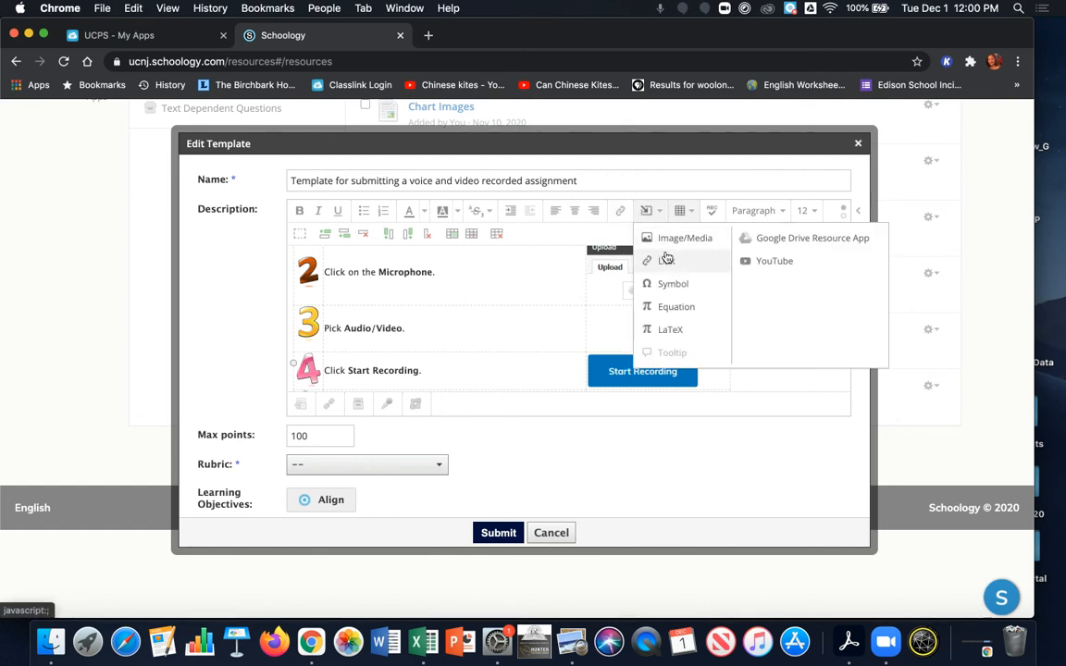
left_click(670, 238)
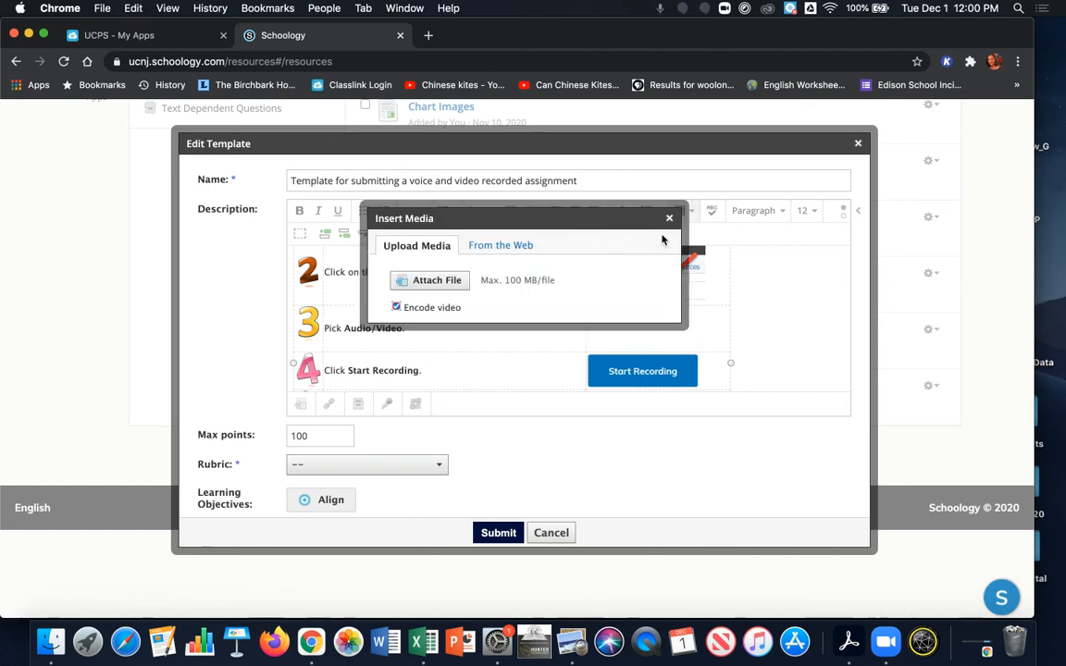
left_click(451, 283)
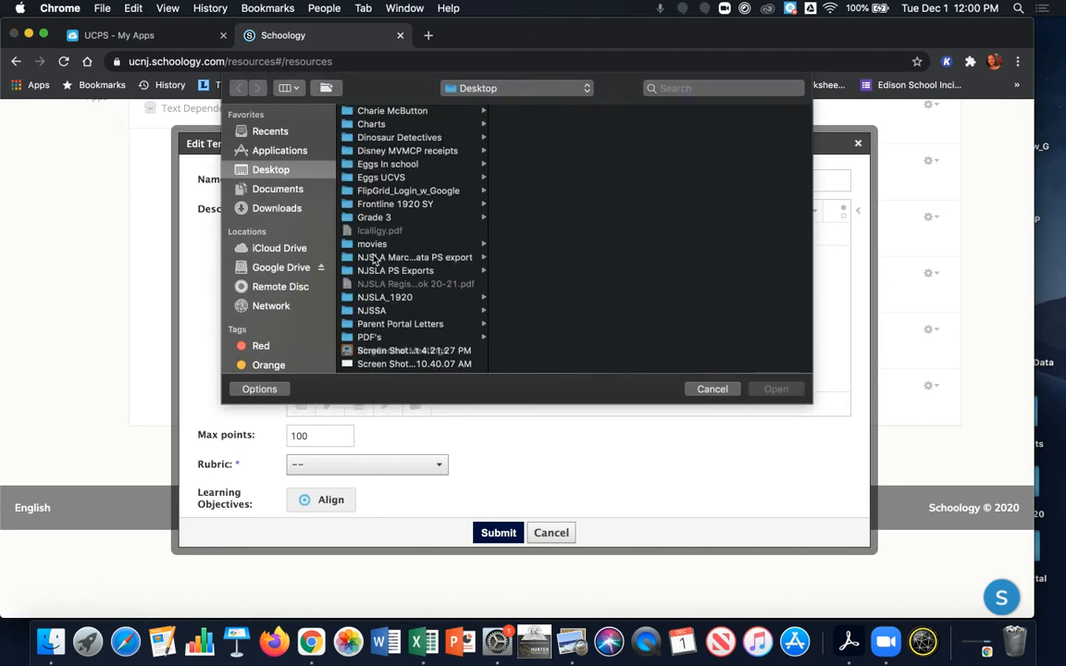
scroll(373, 260, "down", 2)
scroll(373, 260, "down", 15)
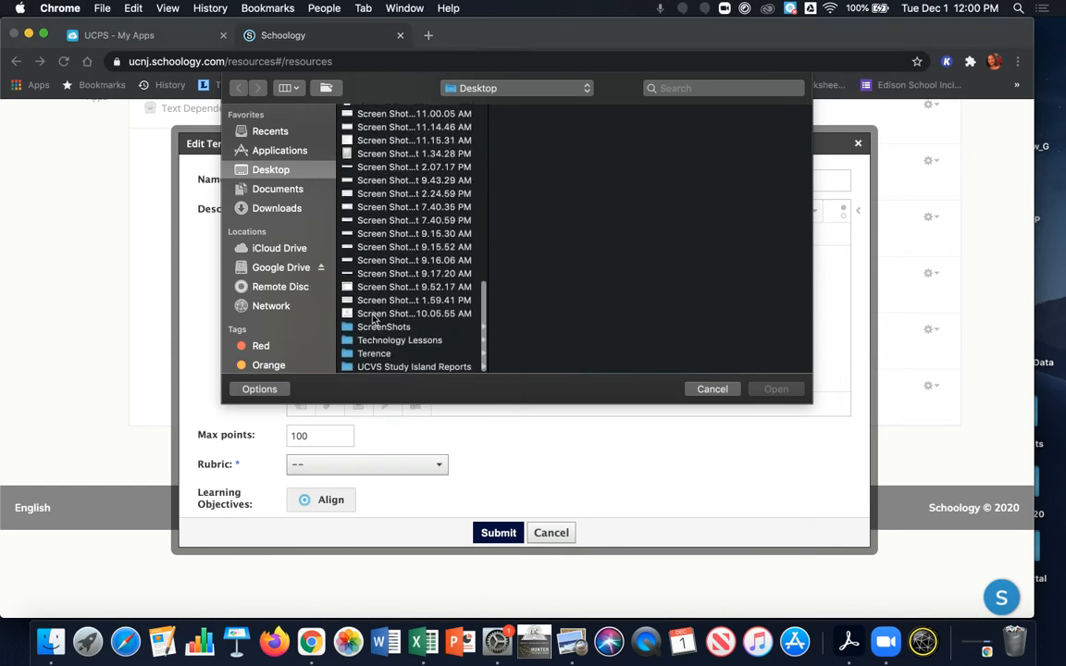
left_click(371, 208)
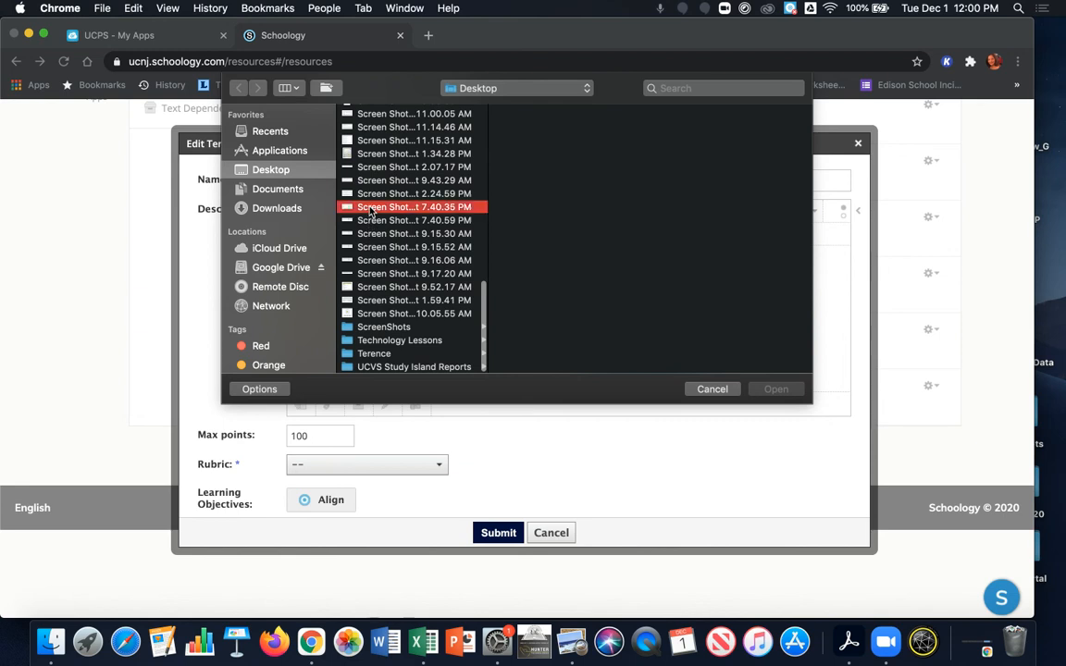
key("Down")
key("Down")
key("Down")
key("Down")
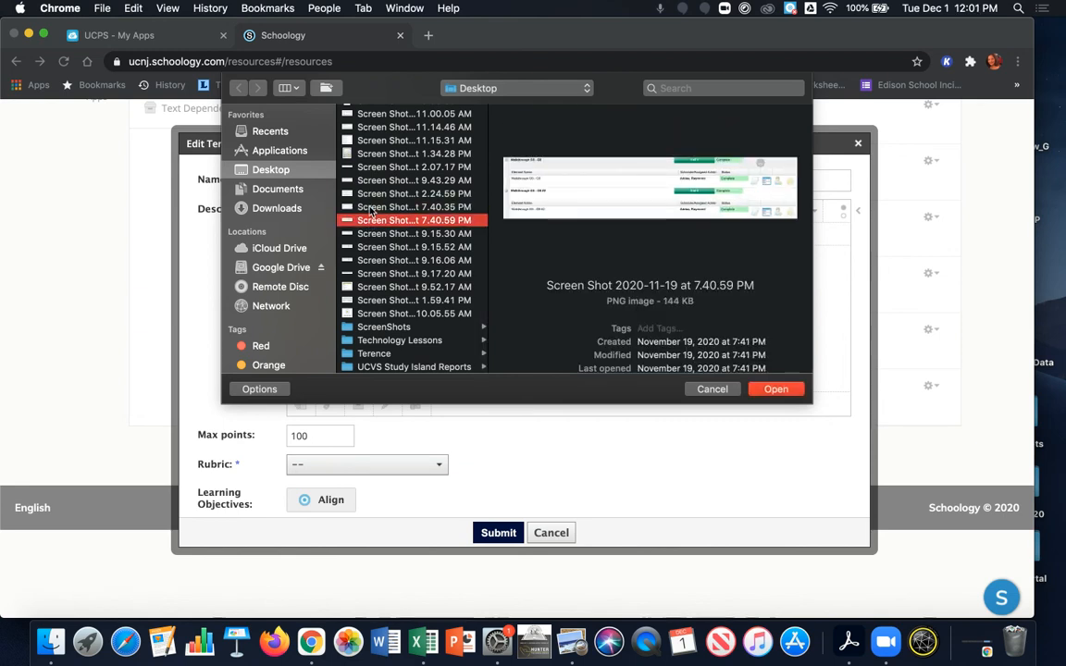
key("Down")
key("Down")
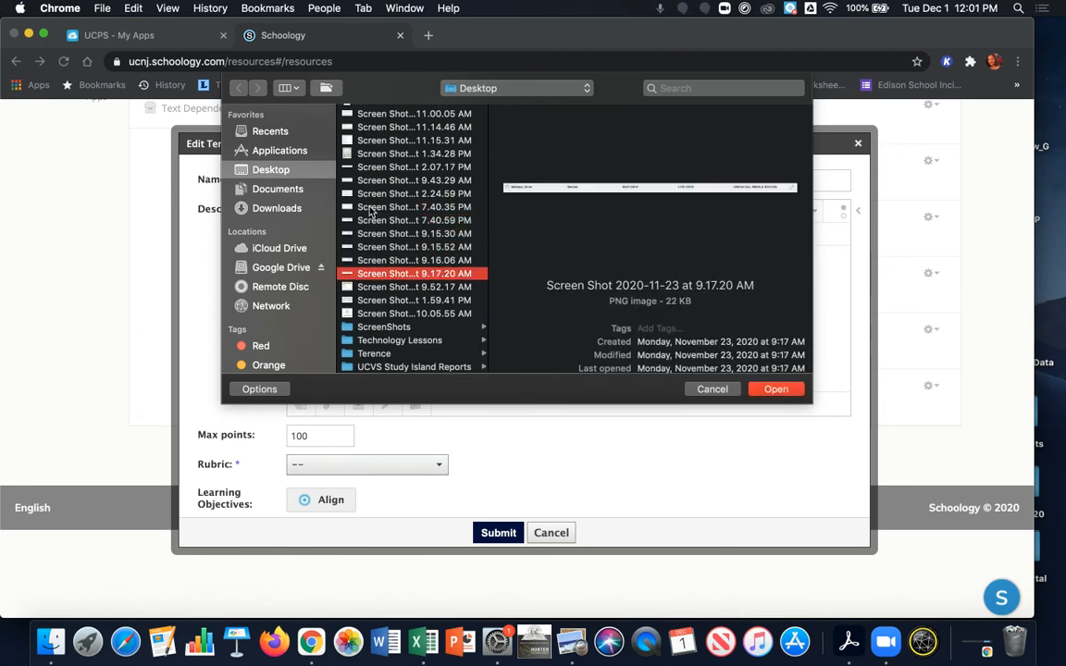
key("Down")
key("Down")
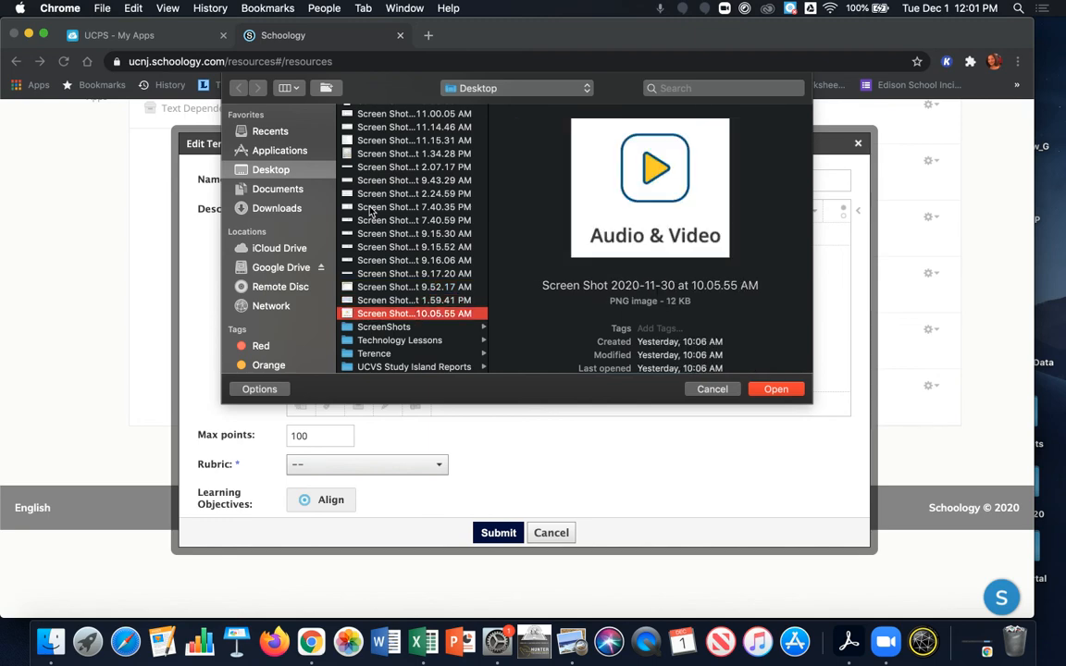
left_click(782, 390)
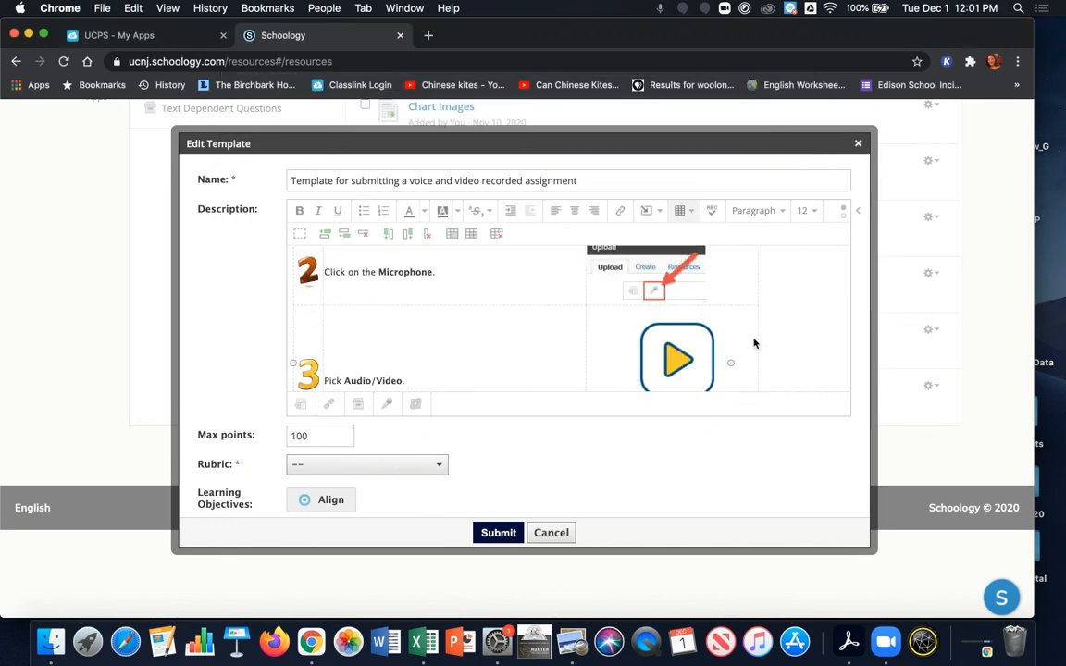
- Shrink the Audio & Video image beside instruction 3 to about a third of its width, keeping its proportions
left_click(696, 362)
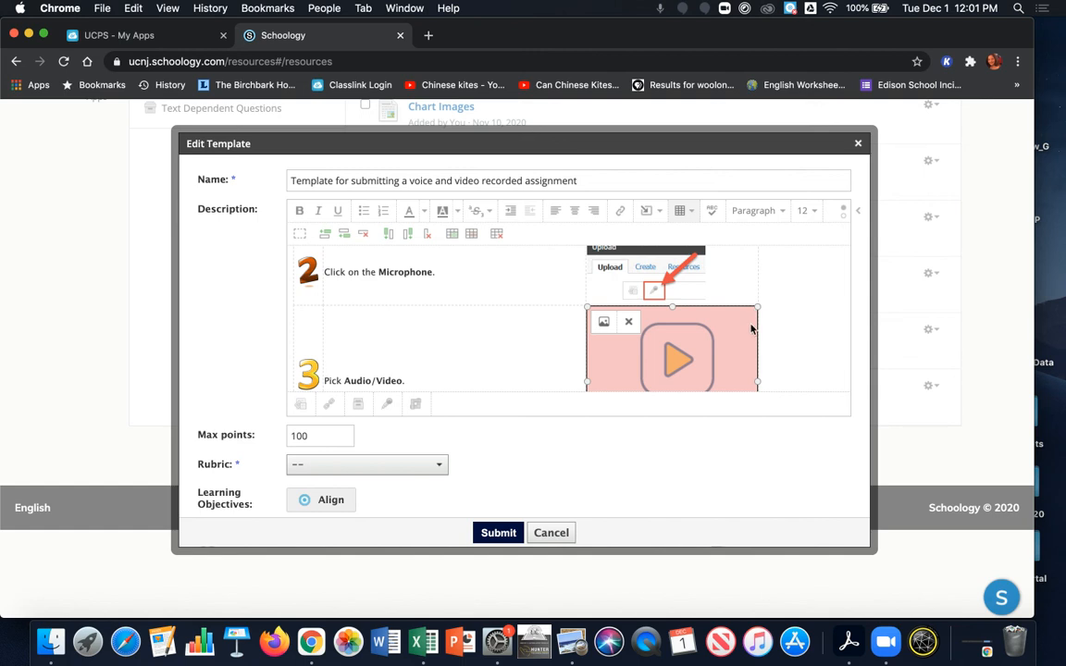
left_click(814, 321)
scroll(812, 324, "down", 1)
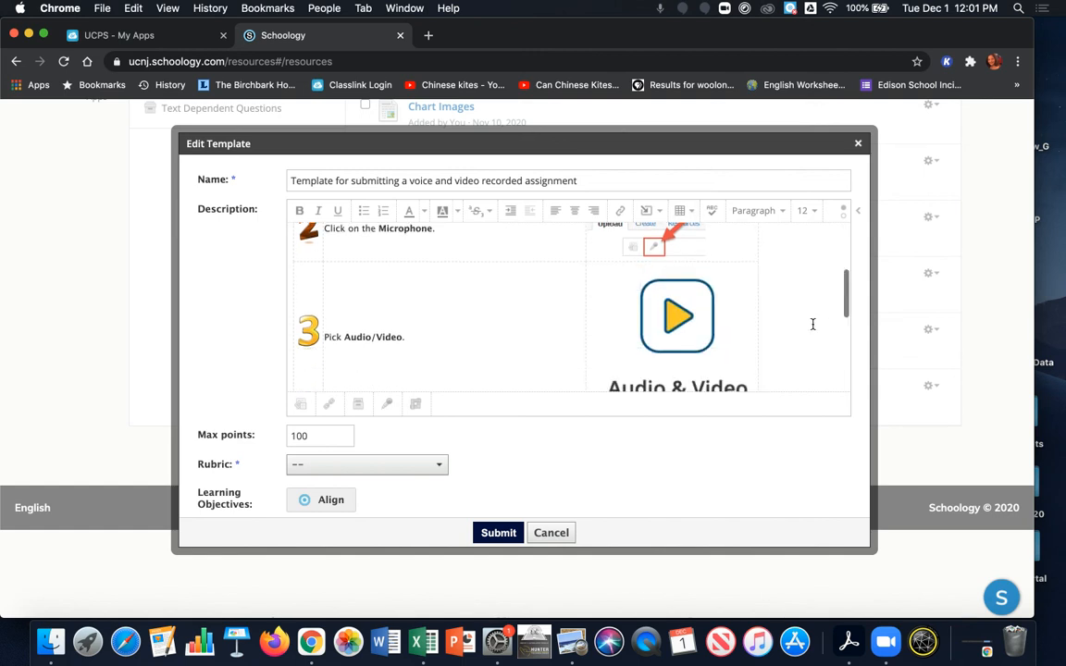
left_click(669, 294)
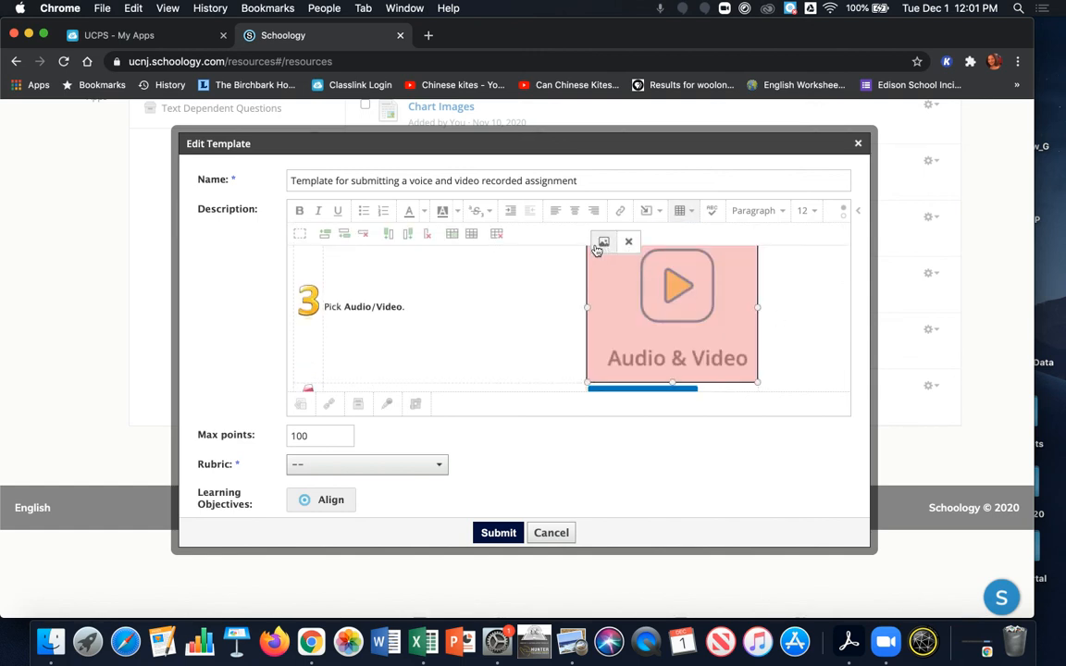
left_click_drag(757, 382, 642, 280)
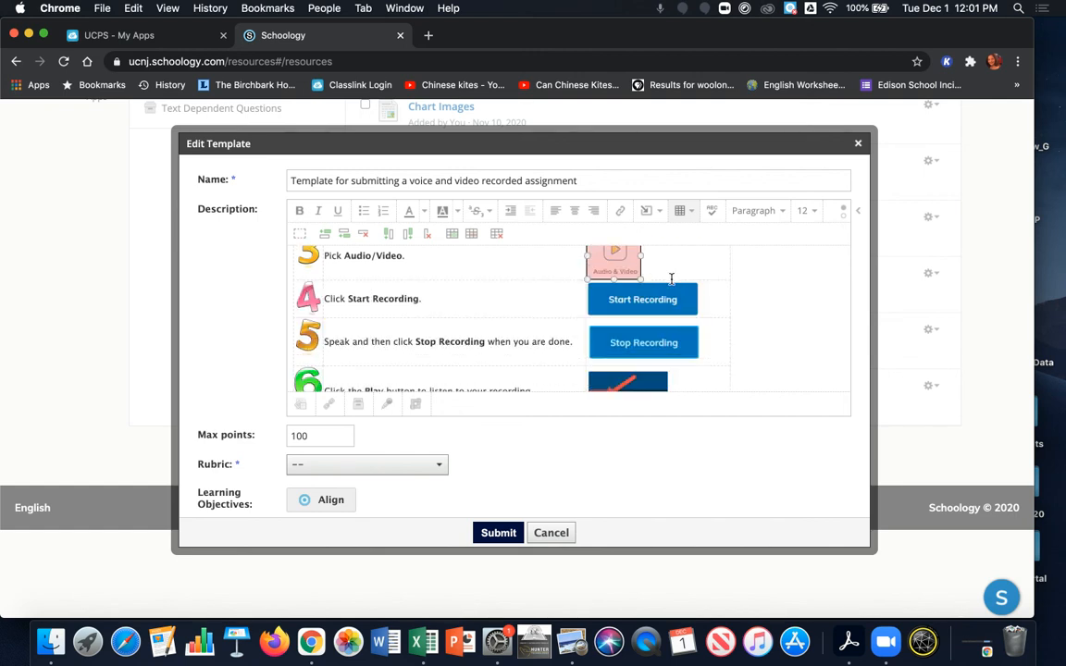
- Center the Audio & Video image within its table cell beside instruction 3
scroll(791, 299, "up", 3)
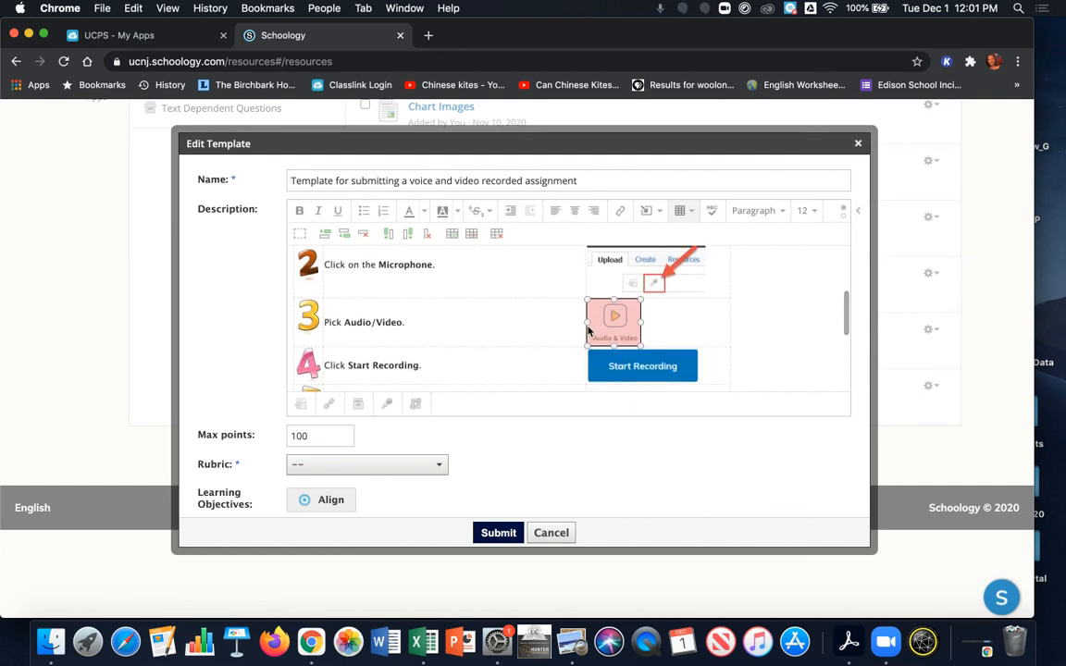
left_click(686, 323)
left_click(613, 320)
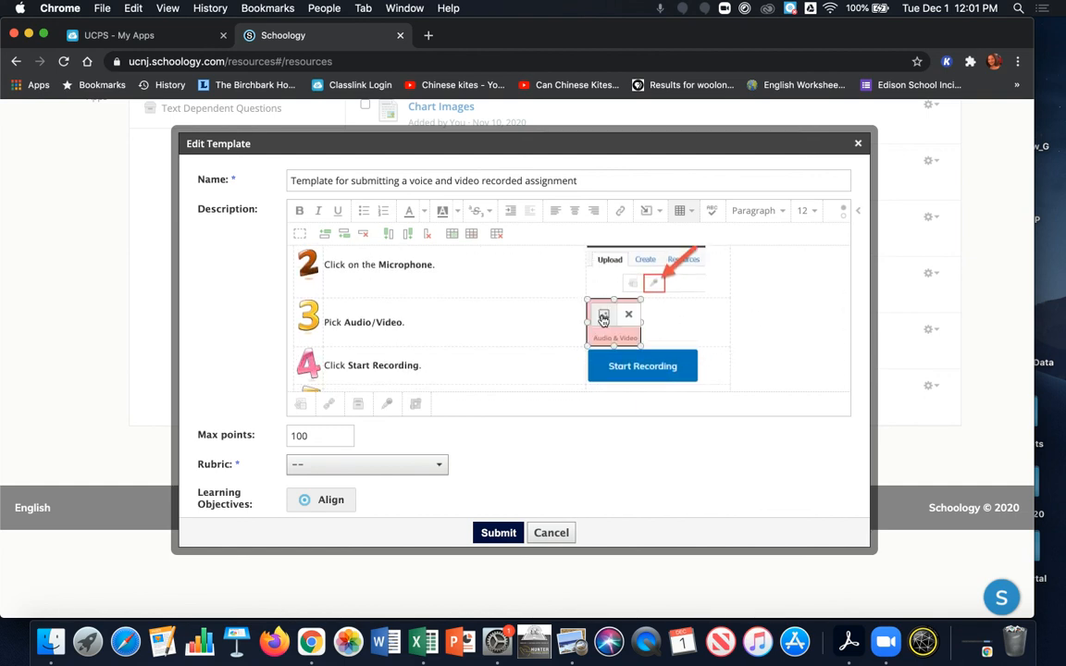
left_click(577, 215)
scroll(795, 299, "down", 1)
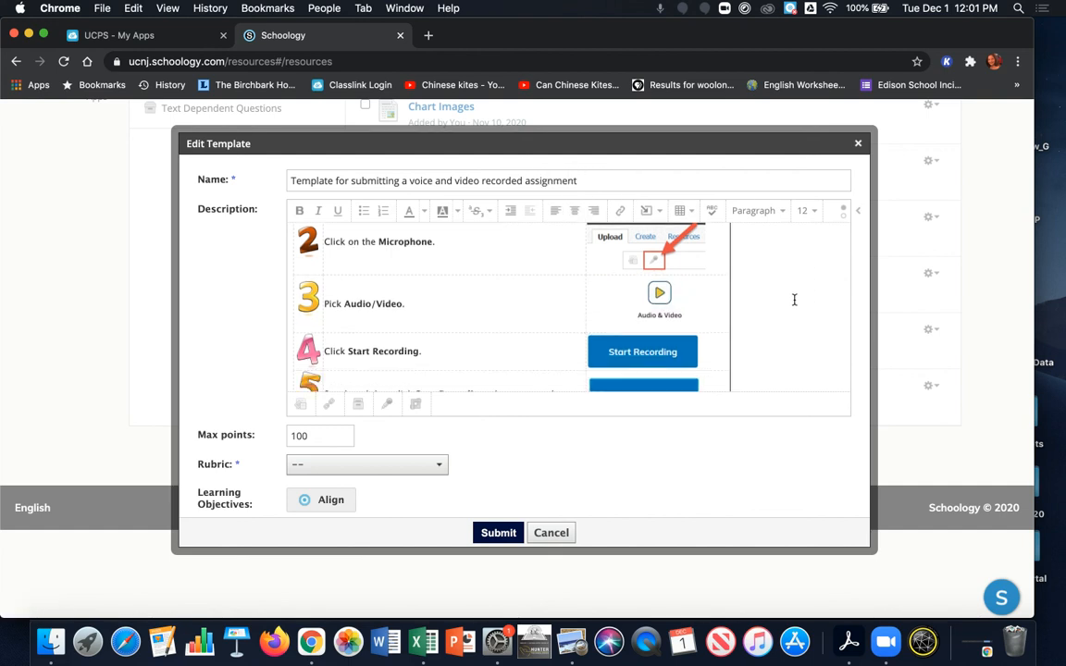
- Look over all seven instructions in the description and save the voice and video recorded assignment template
scroll(533, 381, "up", 3)
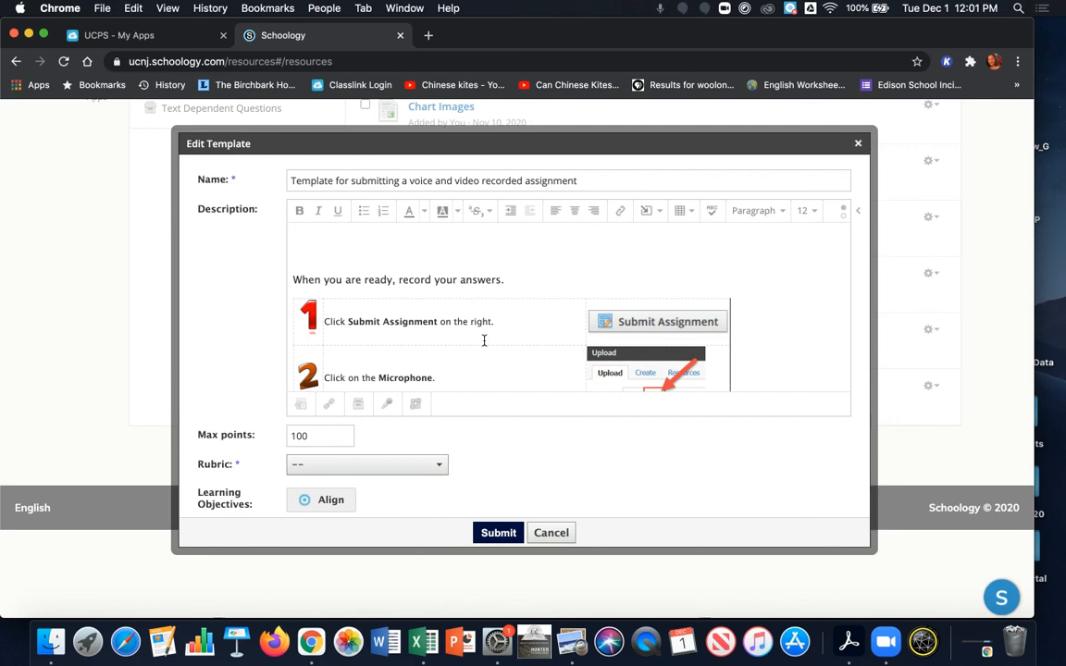
scroll(483, 340, "down", 3)
scroll(485, 341, "down", 5)
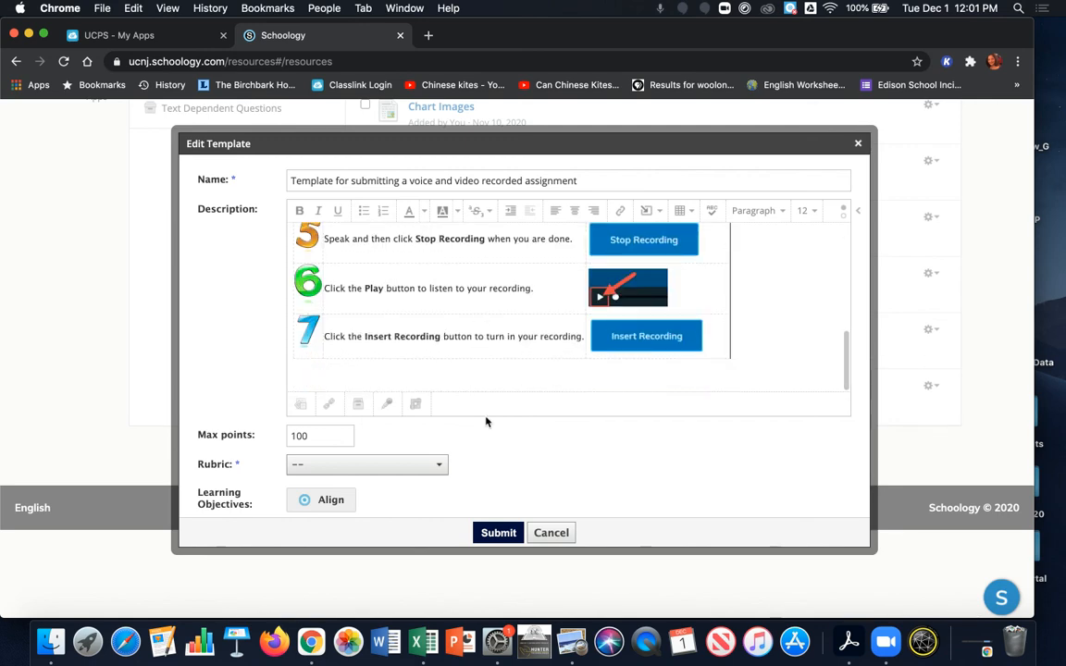
left_click(498, 533)
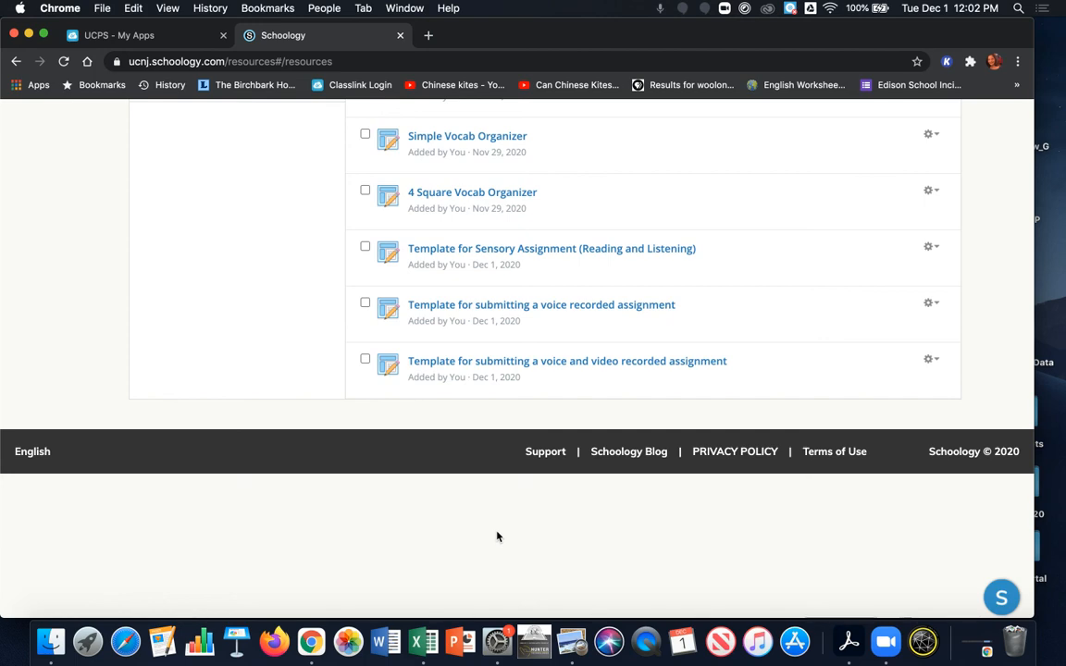
scroll(498, 537, "up", 5)
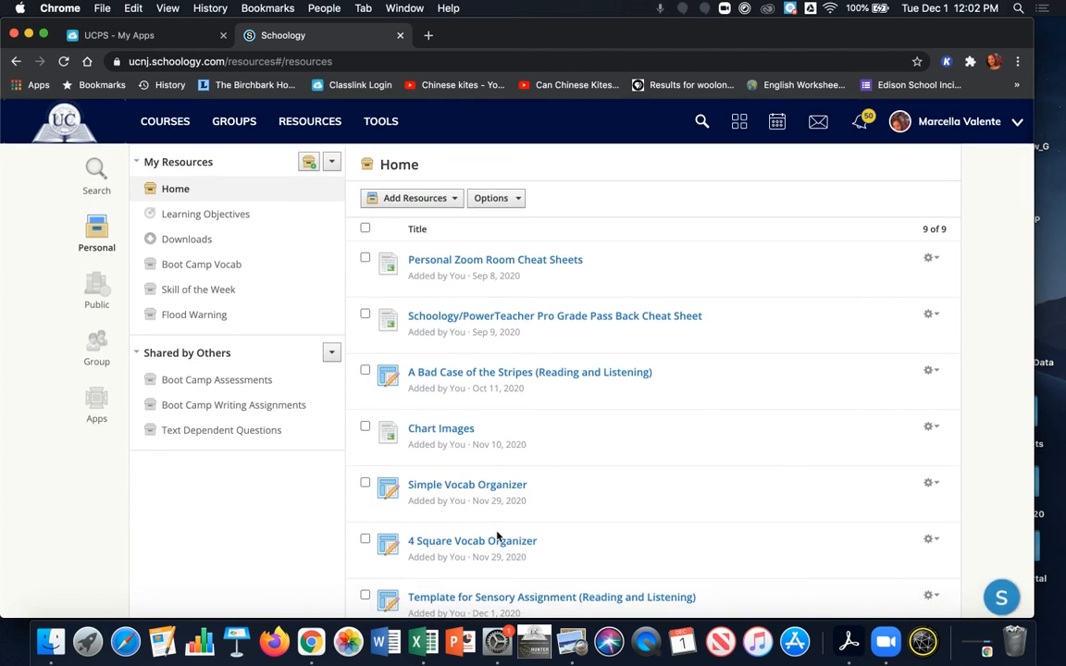